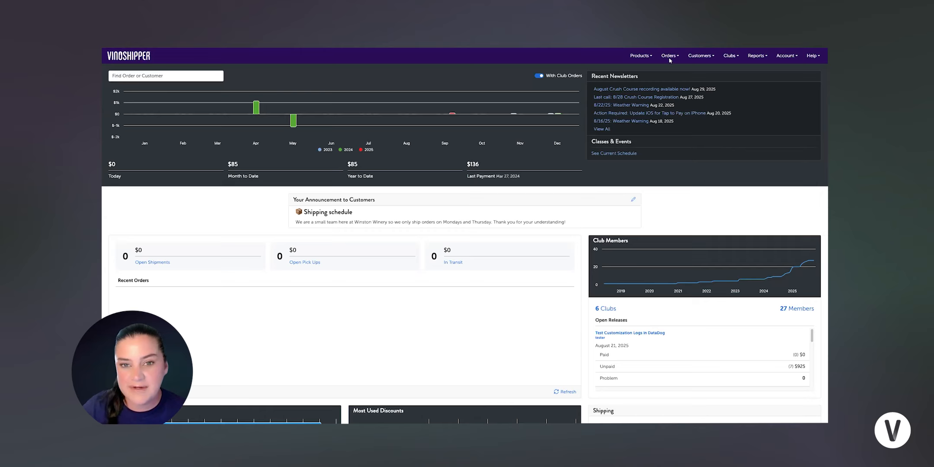
Step: Go to the Club List under Clubs and start a new club
click(729, 59)
click(714, 72)
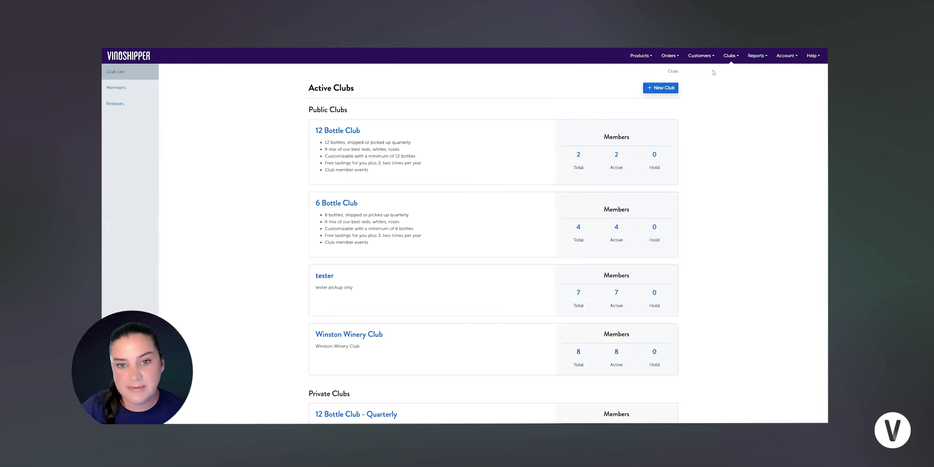
click(658, 92)
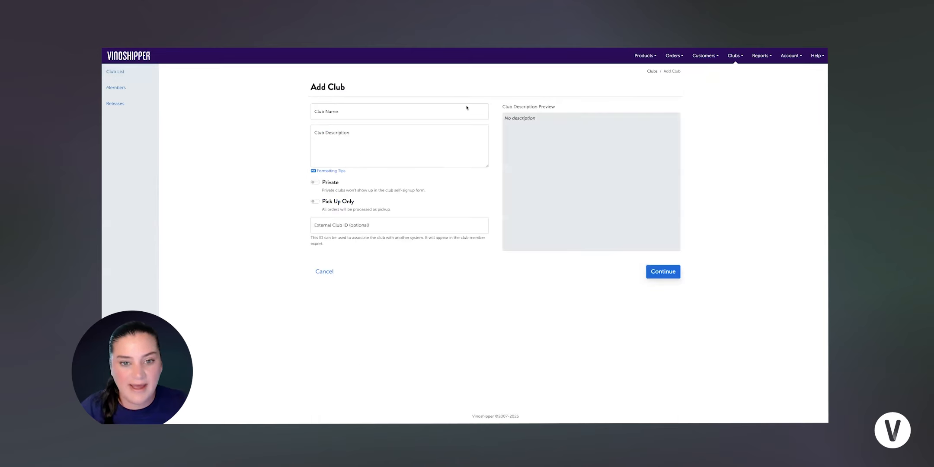
click(431, 116)
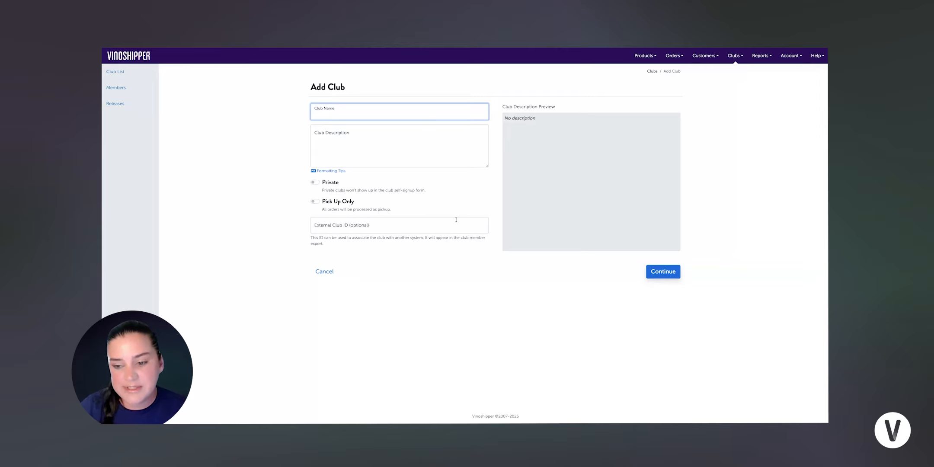
click(324, 272)
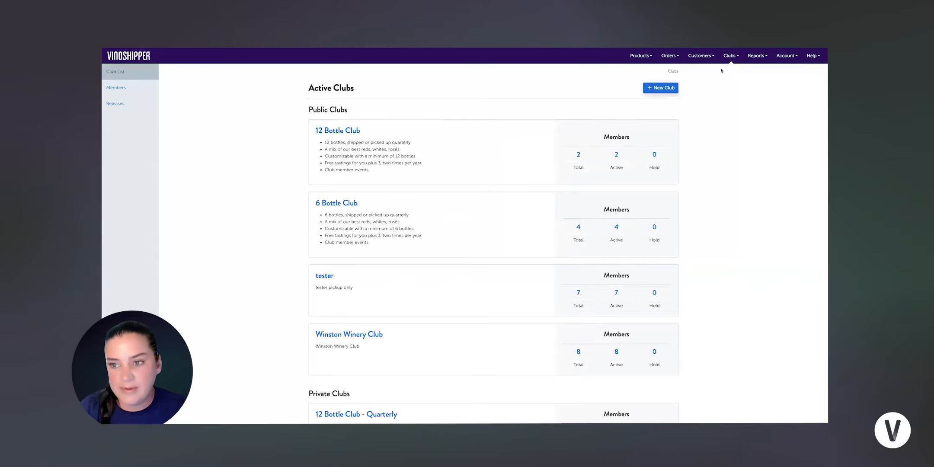
Step: Review the list of club members
click(731, 56)
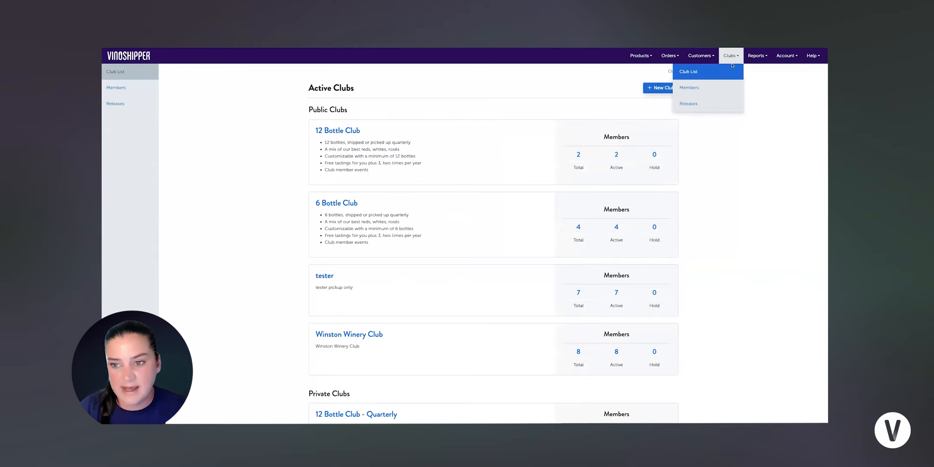
click(726, 90)
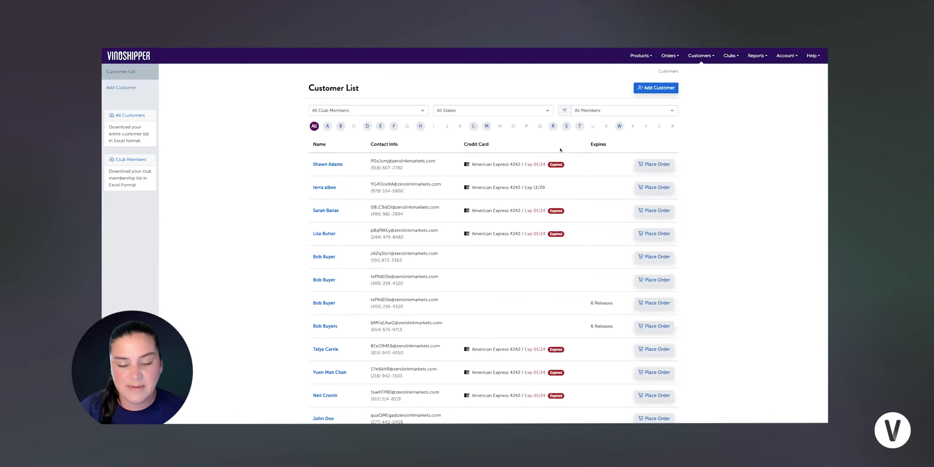
scroll(561, 150, down, 1)
scroll(559, 154, down, 2)
scroll(558, 154, up, 3)
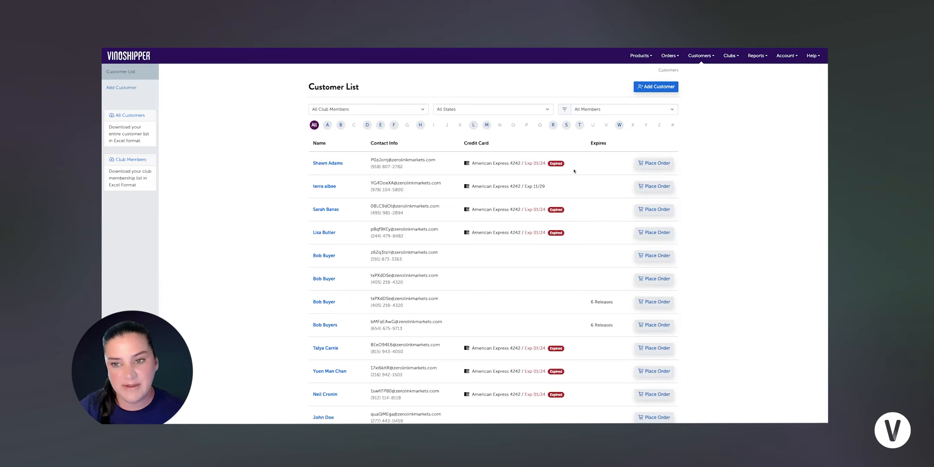
Step: Start a new release for the 12 Bottle Club from Club Releases
click(699, 60)
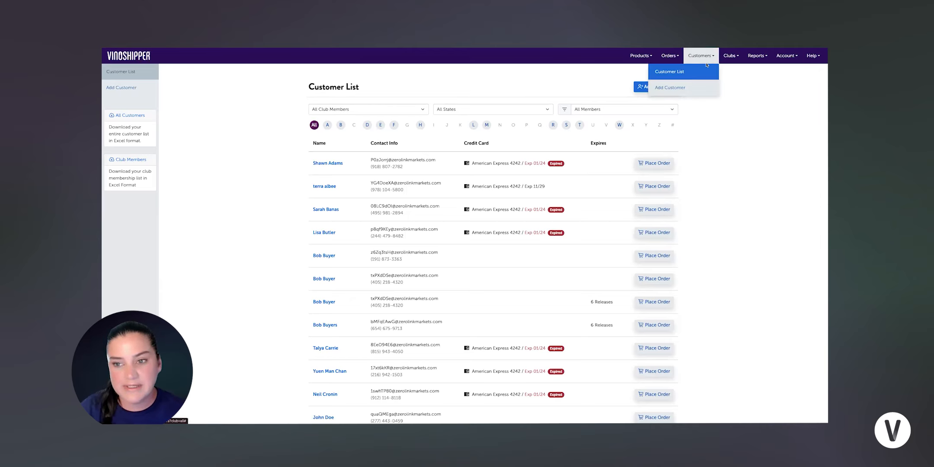
click(738, 57)
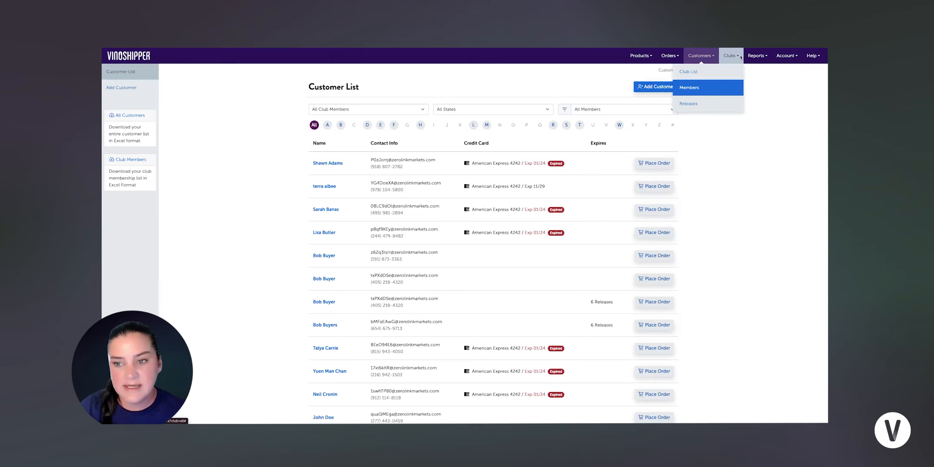
click(725, 104)
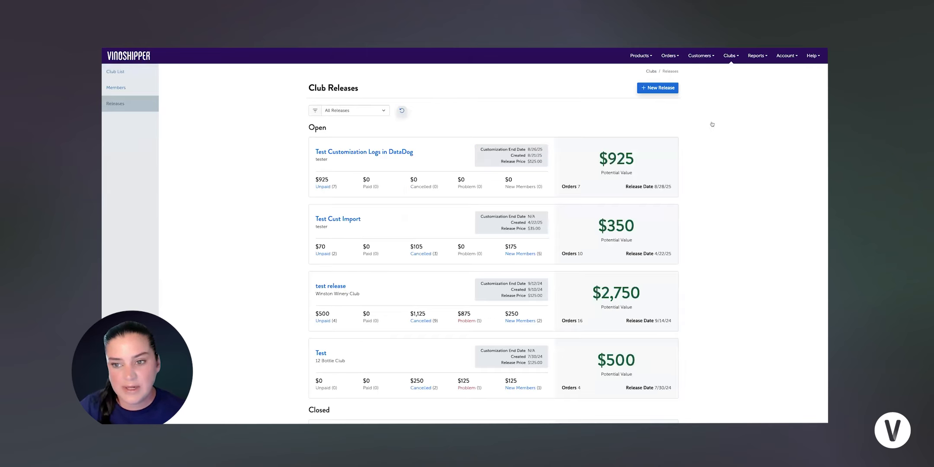
click(660, 88)
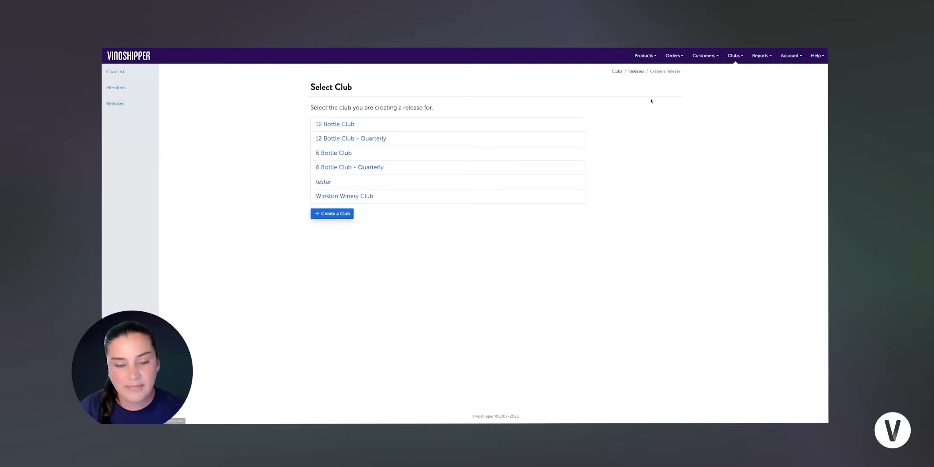
click(331, 124)
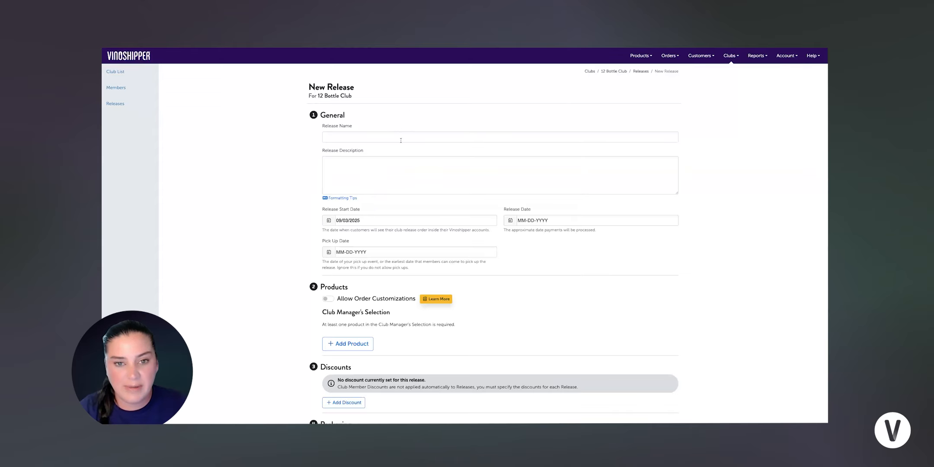
Step: Name the release 'Fall 2025' with description '12 bottles at 20% off customizable'
click(395, 139)
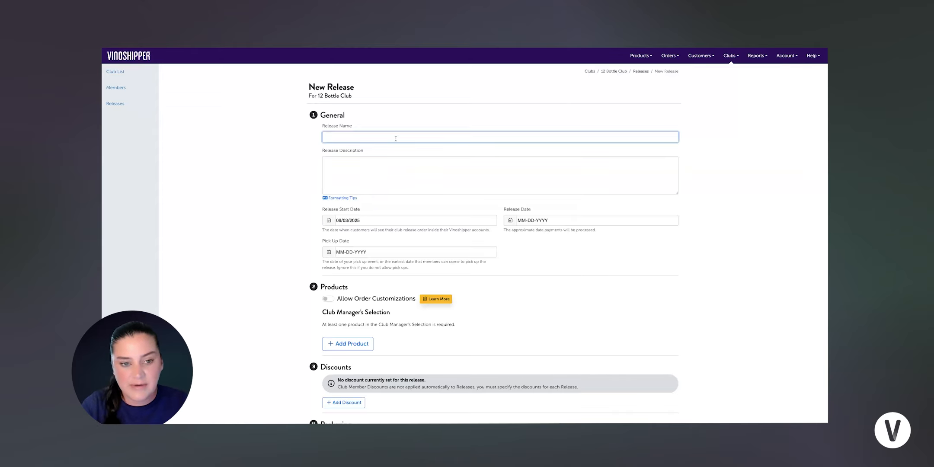
text(S)
key(BackSpace)
text(F)
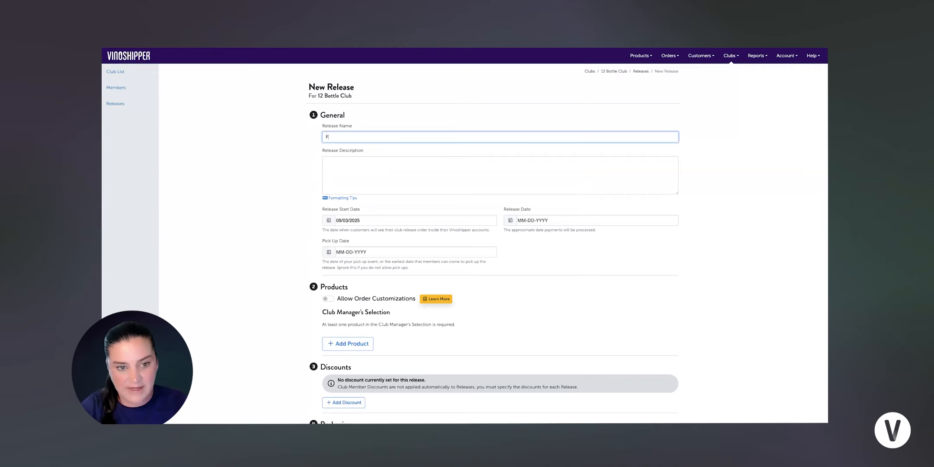
text(all 2025)
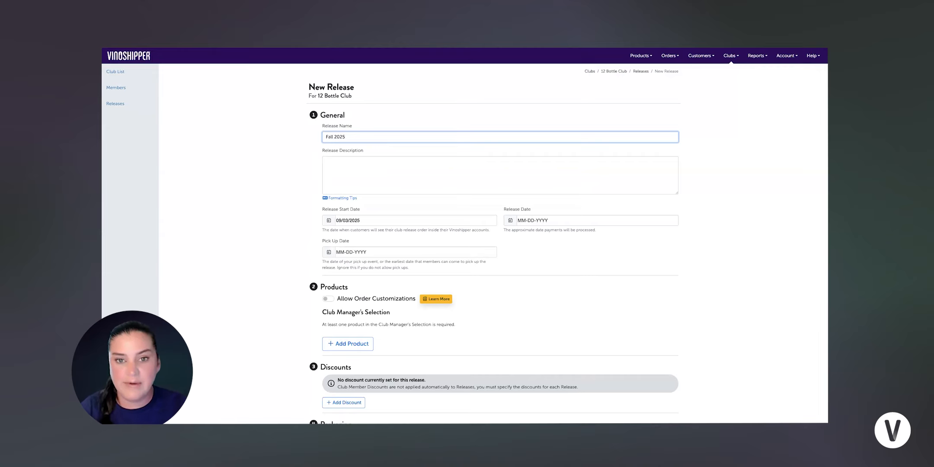
click(326, 162)
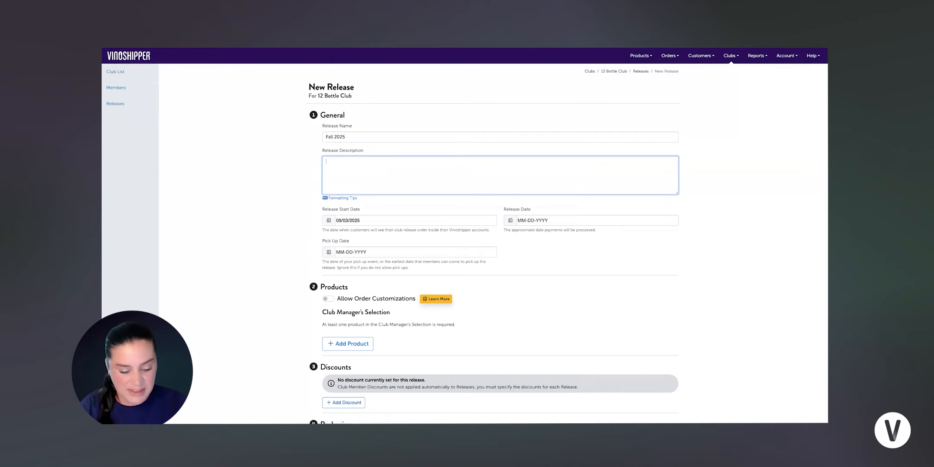
text(12 bo)
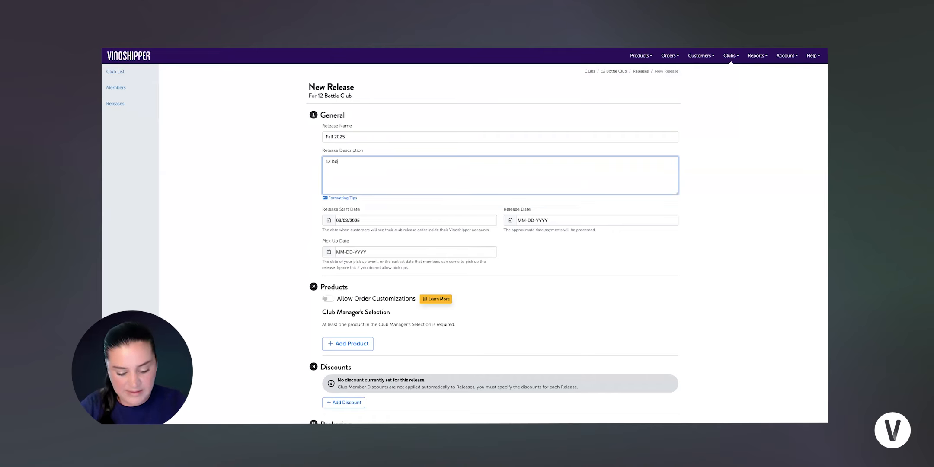
text(ttles at 20)
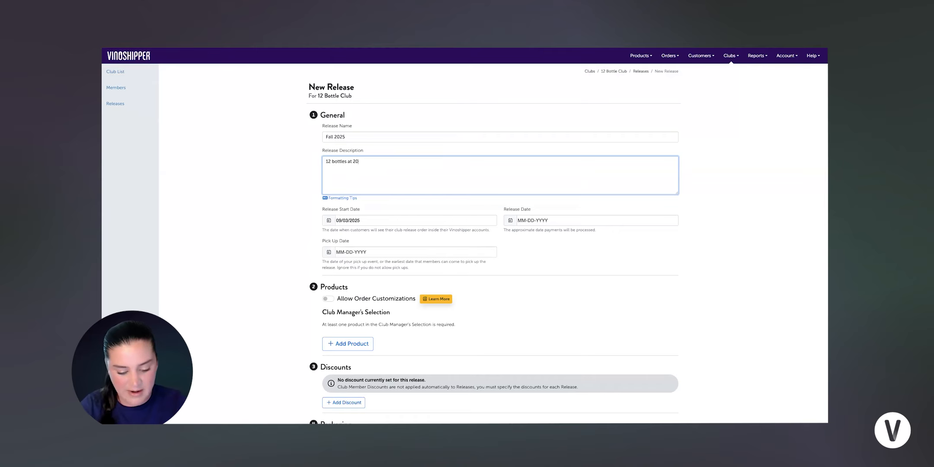
text(% of)
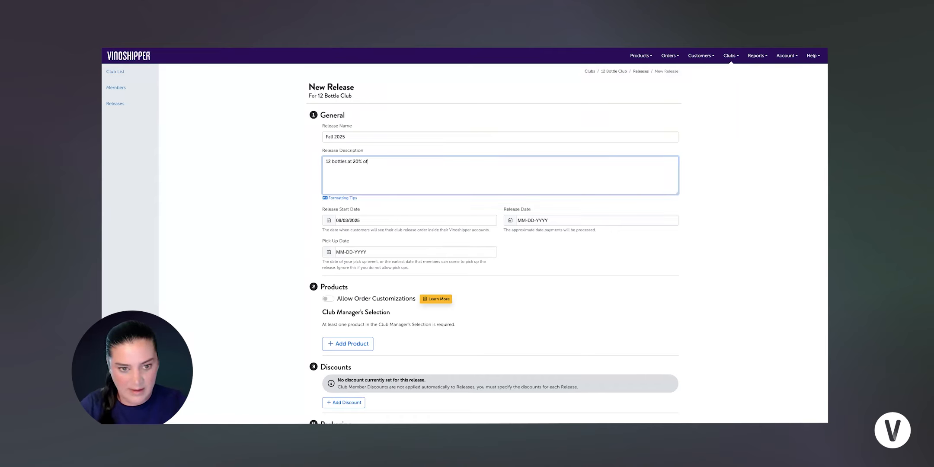
text(f custo)
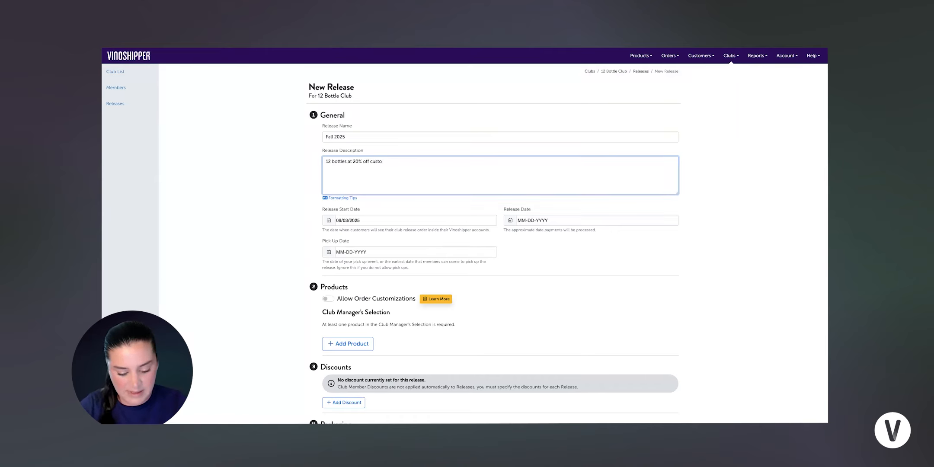
key(Tab)
key(Tab)
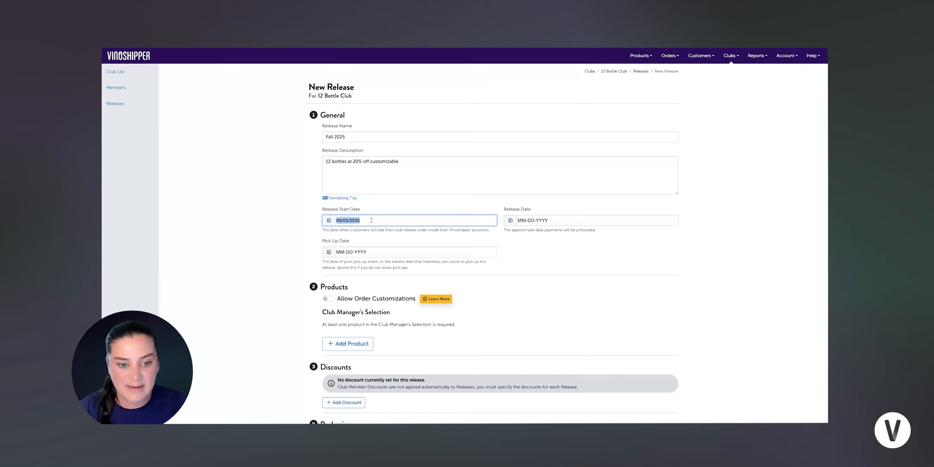
Step: Set the Release Date to September 3, 2025, matching the start date
click(554, 221)
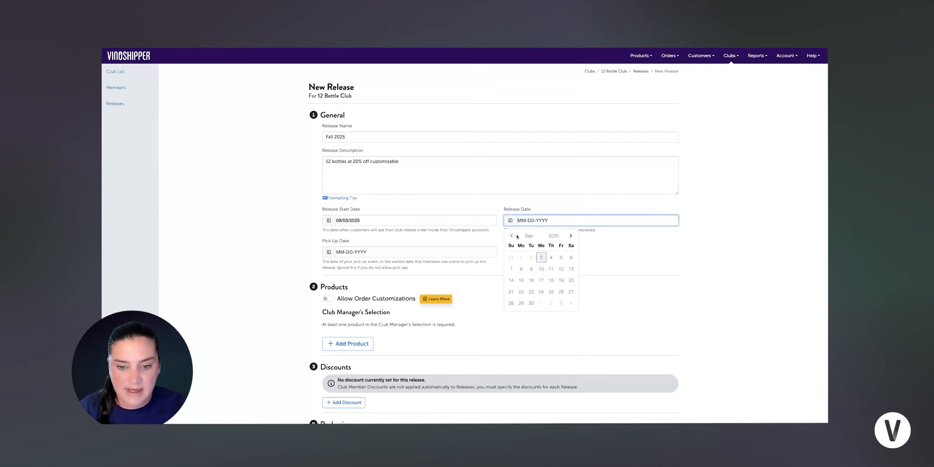
click(541, 257)
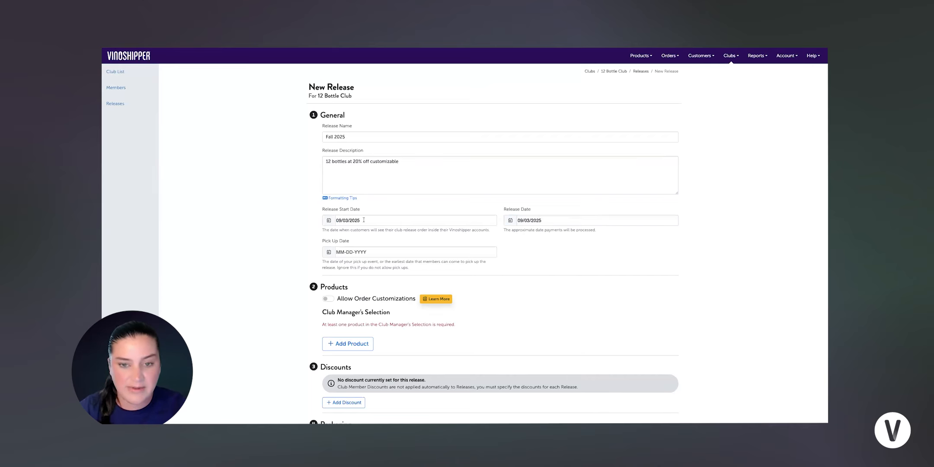
scroll(364, 220, down, 1)
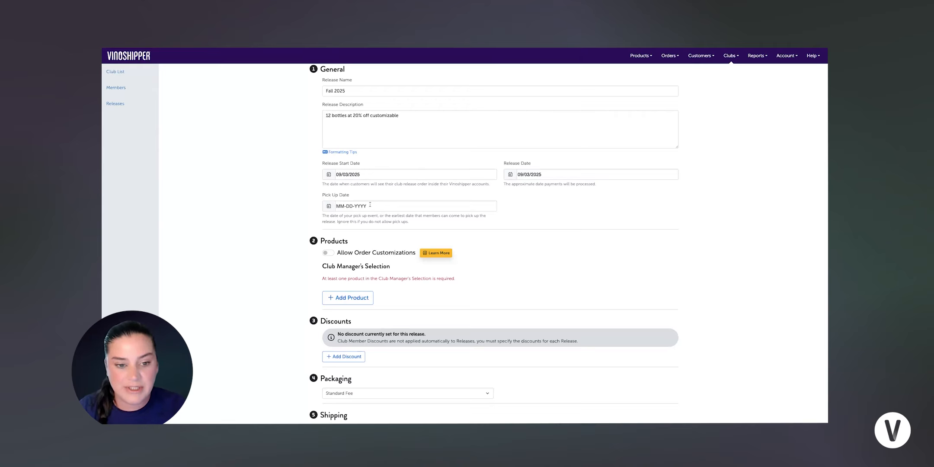
scroll(369, 206, down, 2)
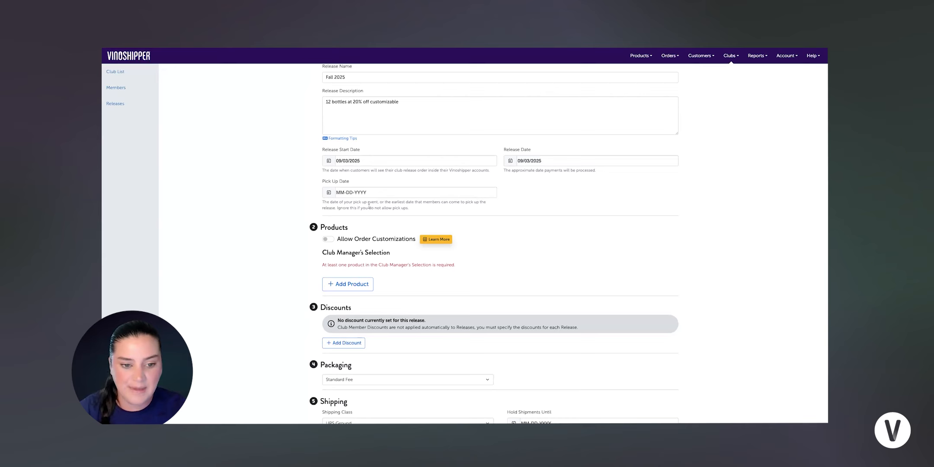
scroll(378, 207, down, 2)
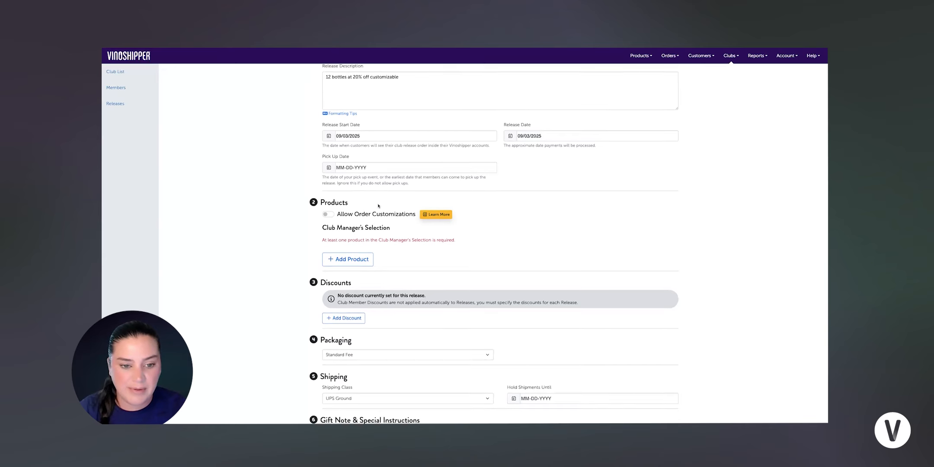
scroll(379, 207, down, 1)
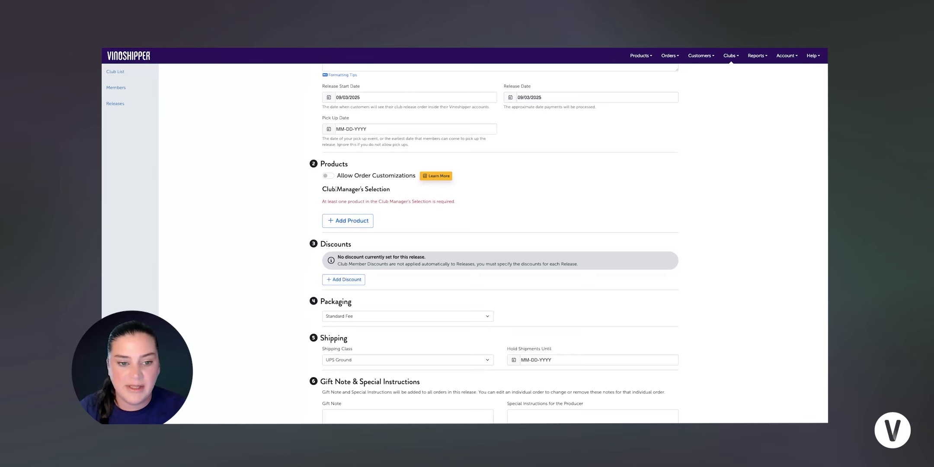
Step: Add the 2020 Malbec to the Club Manager's Selection, quantity 12 at $125 each
click(347, 224)
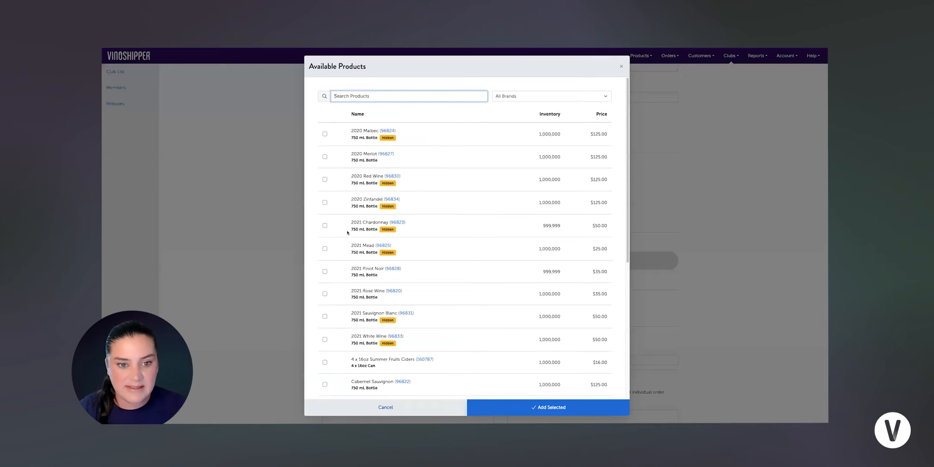
click(325, 134)
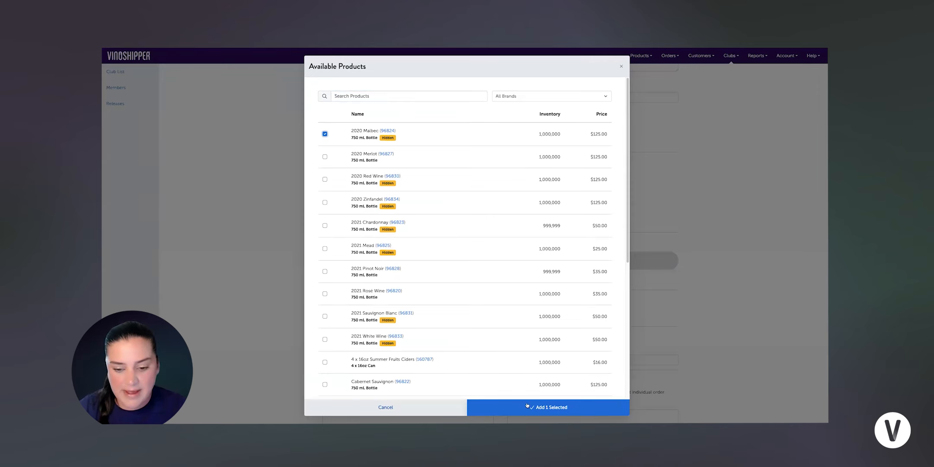
click(548, 407)
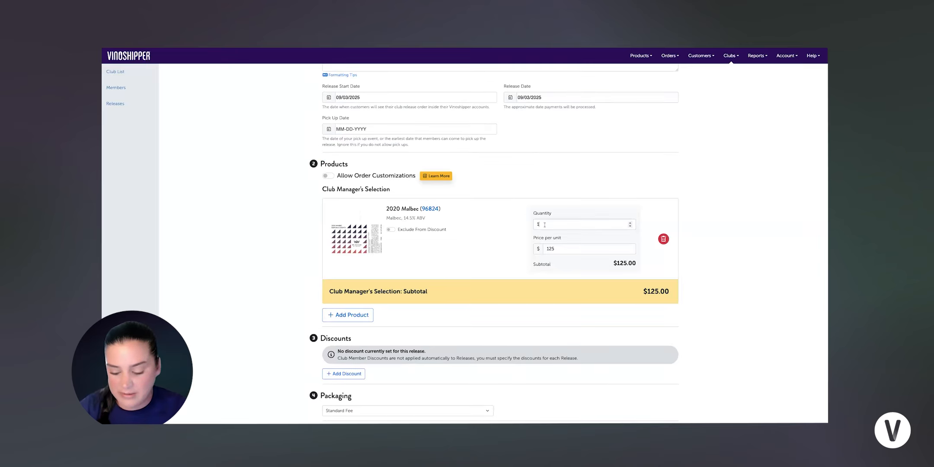
text(2)
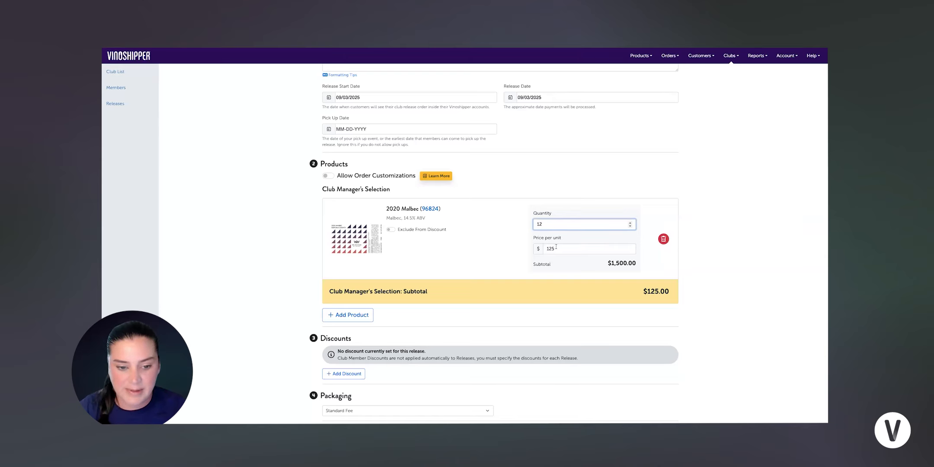
scroll(519, 235, down, 1)
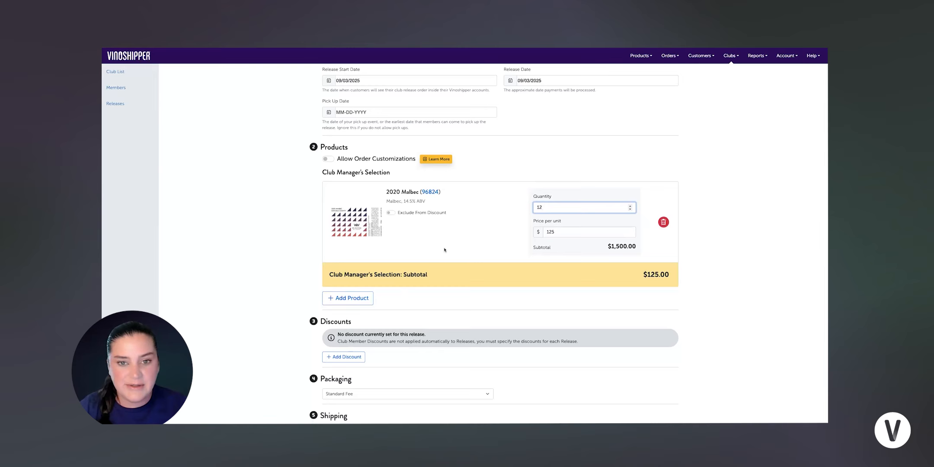
scroll(373, 179, down, 1)
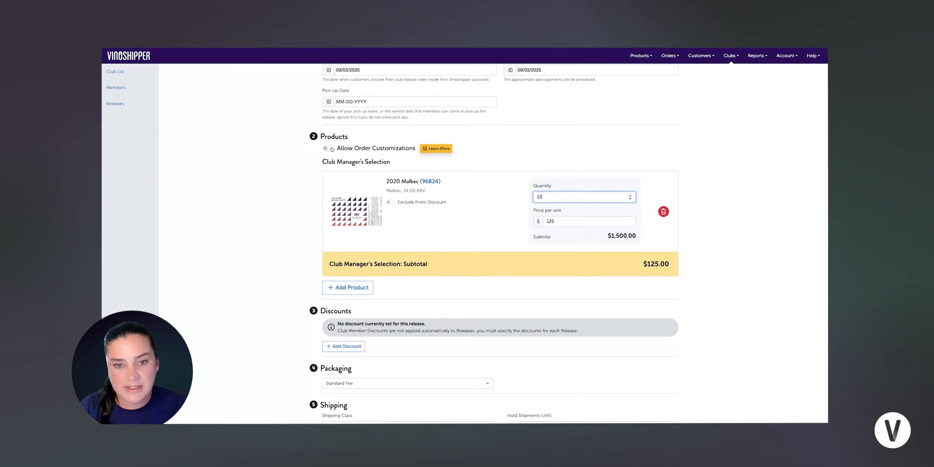
Step: Enable Allow Order Customizations with a Minimum Order Quantity of 12
click(331, 149)
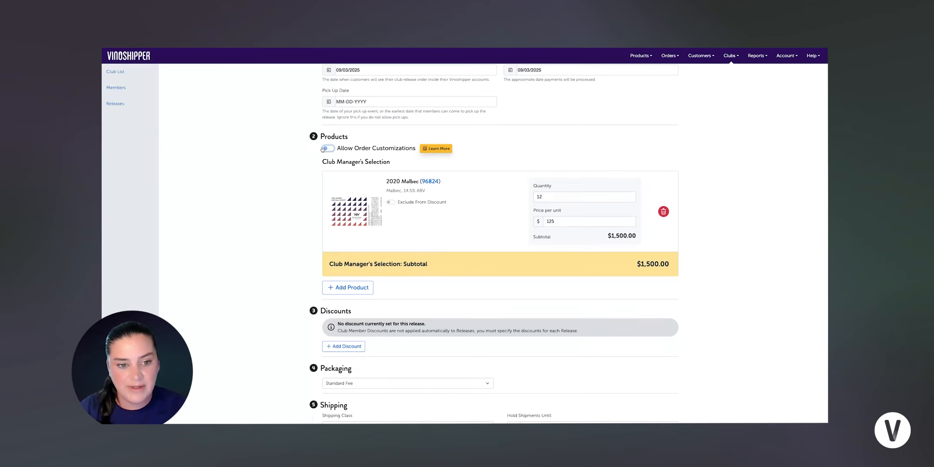
click(324, 149)
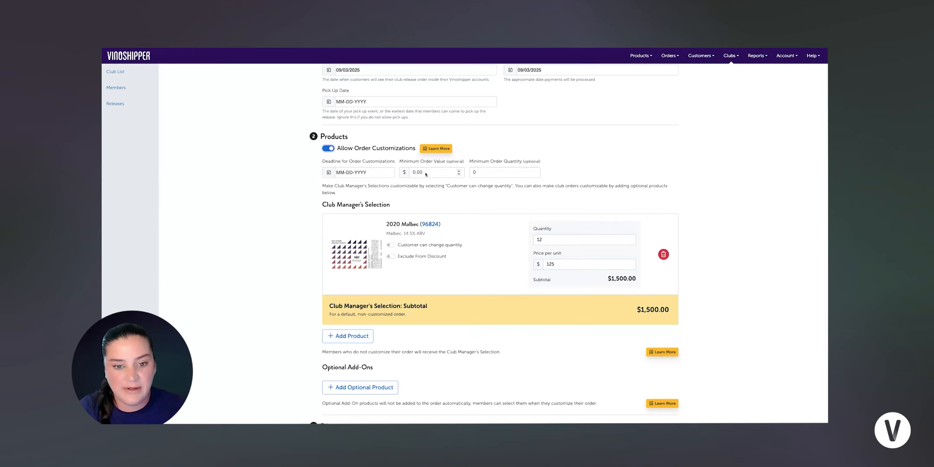
click(507, 176)
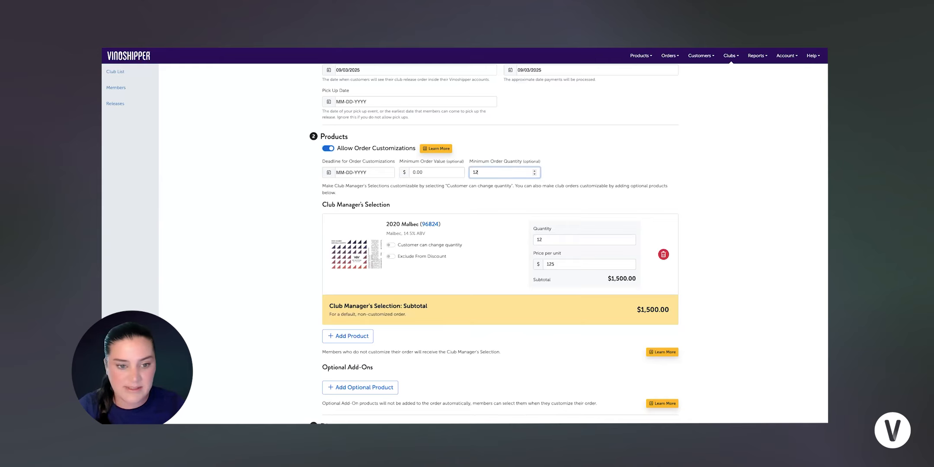
scroll(475, 184, down, 3)
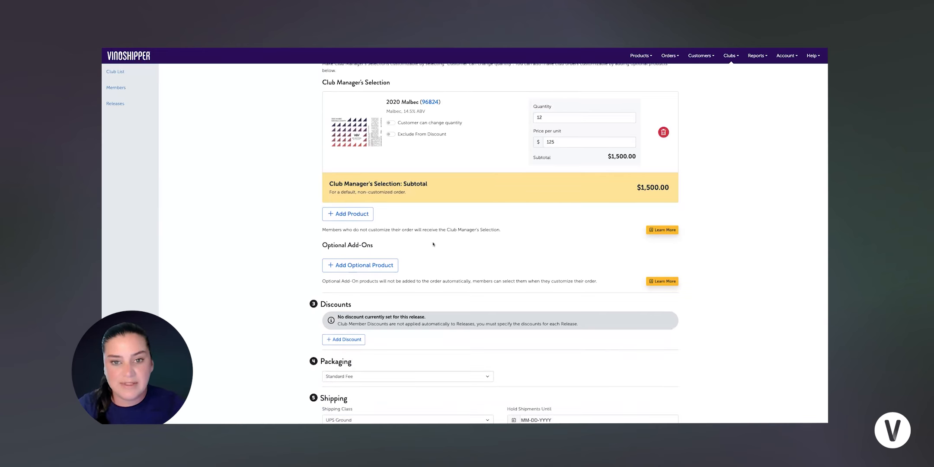
Step: Add 2020 Merlot, 2020 Red Wine and 2020 Zinfandel as optional add-ons at $125 each
click(339, 266)
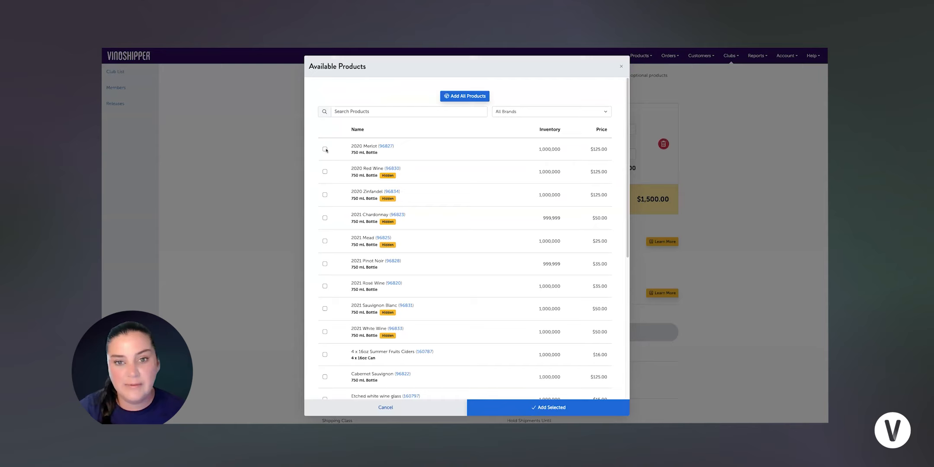
click(325, 149)
click(325, 172)
click(325, 195)
click(525, 411)
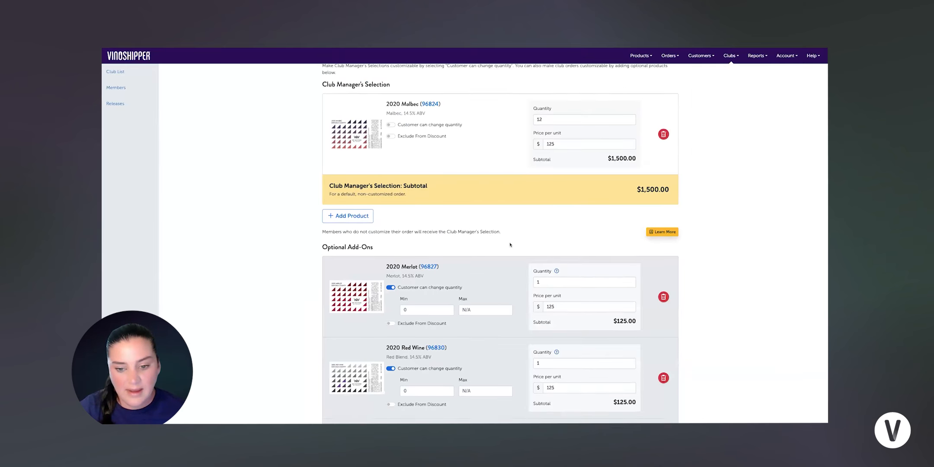
scroll(510, 245, down, 2)
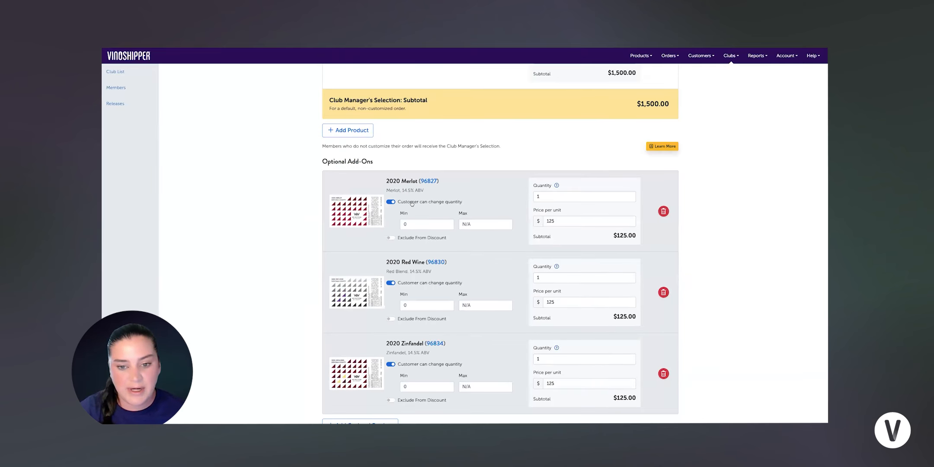
scroll(396, 202, down, 1)
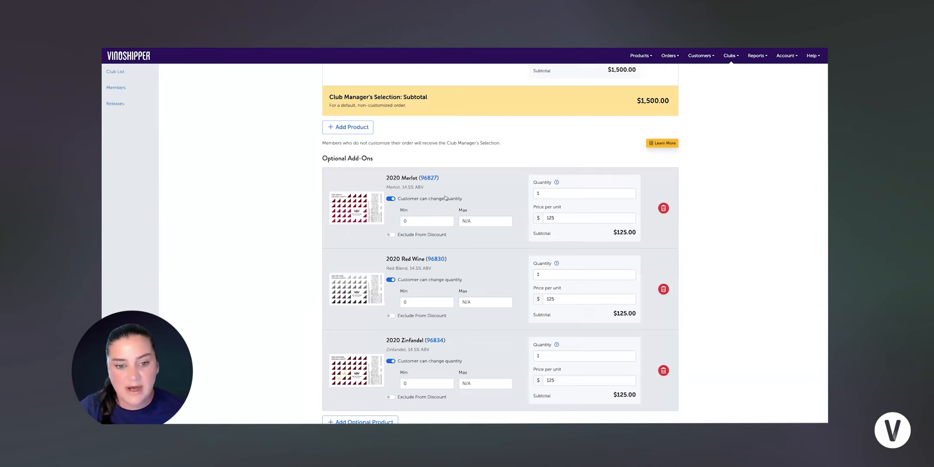
scroll(432, 199, down, 1)
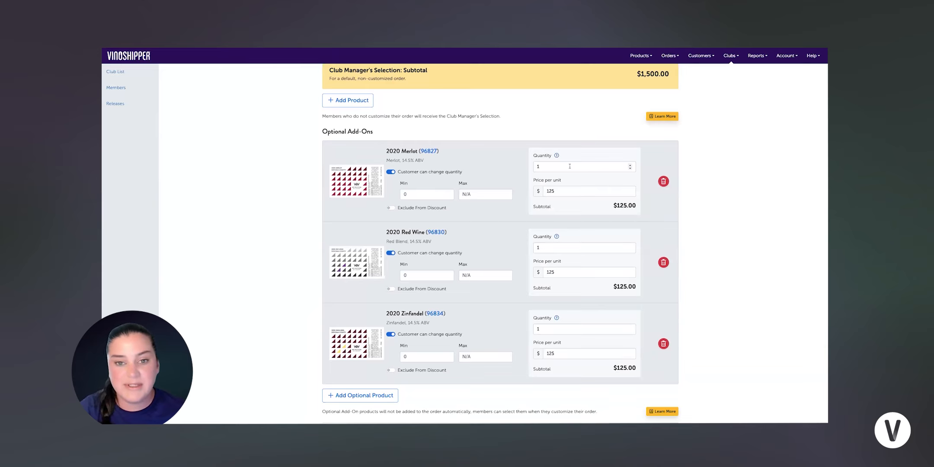
click(410, 196)
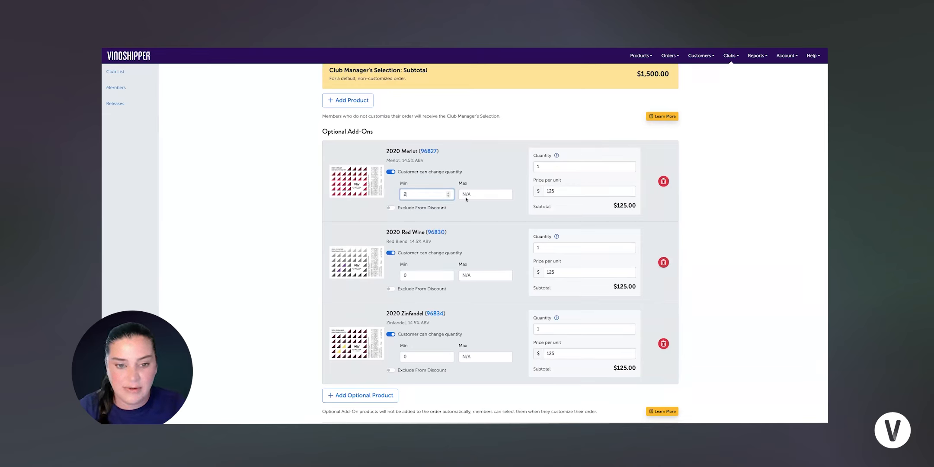
Step: Give the Merlot add-on a minimum of 2 and quantity 2, for a $250.00 subtotal
click(544, 168)
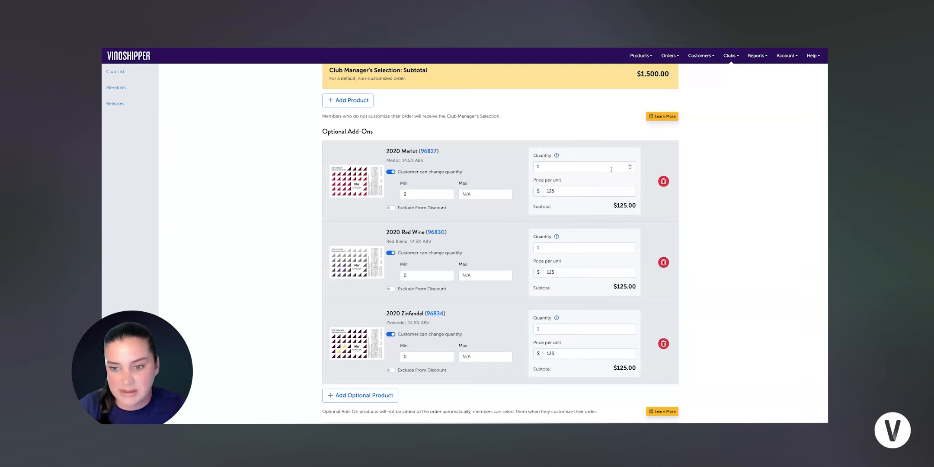
click(630, 165)
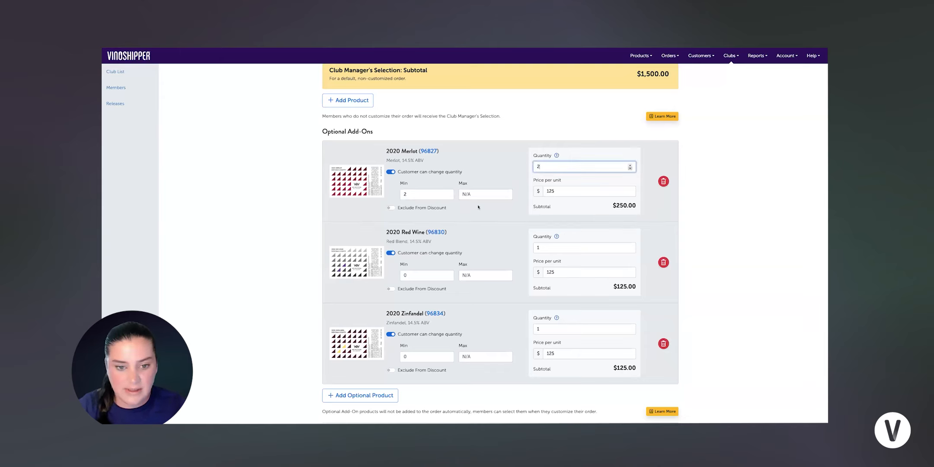
click(474, 215)
scroll(454, 217, down, 2)
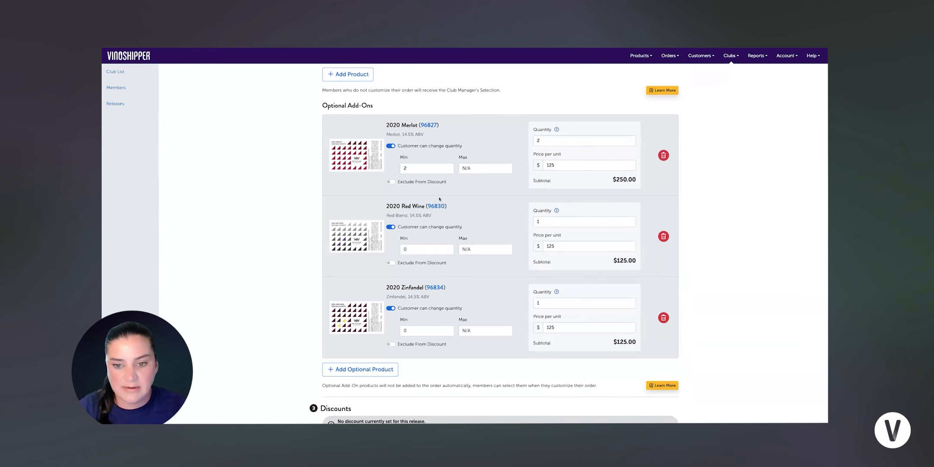
scroll(420, 219, down, 2)
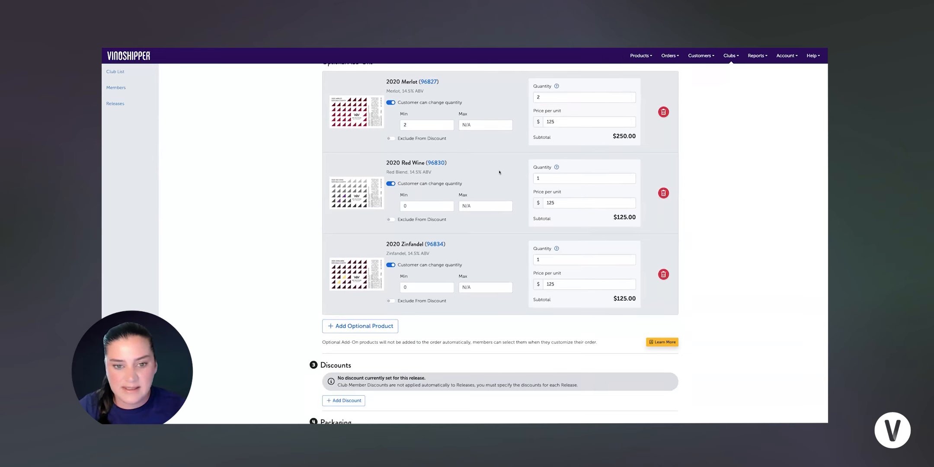
scroll(485, 186, up, 2)
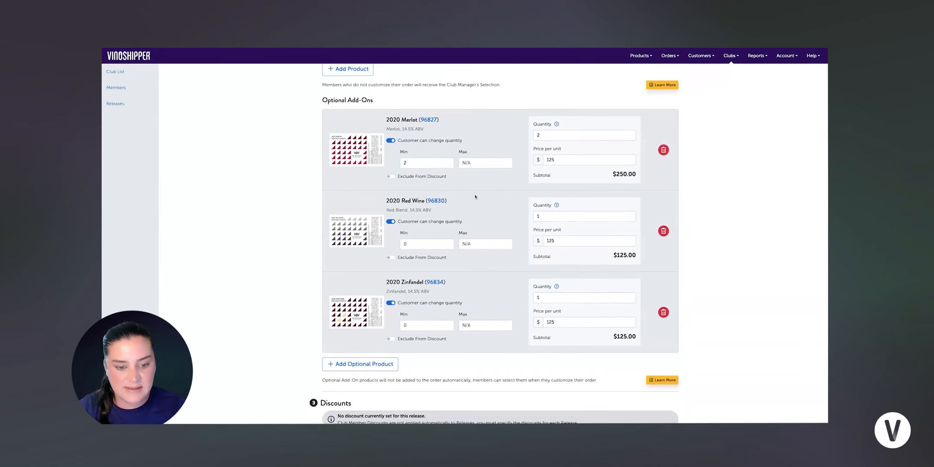
scroll(475, 196, down, 1)
scroll(474, 195, down, 8)
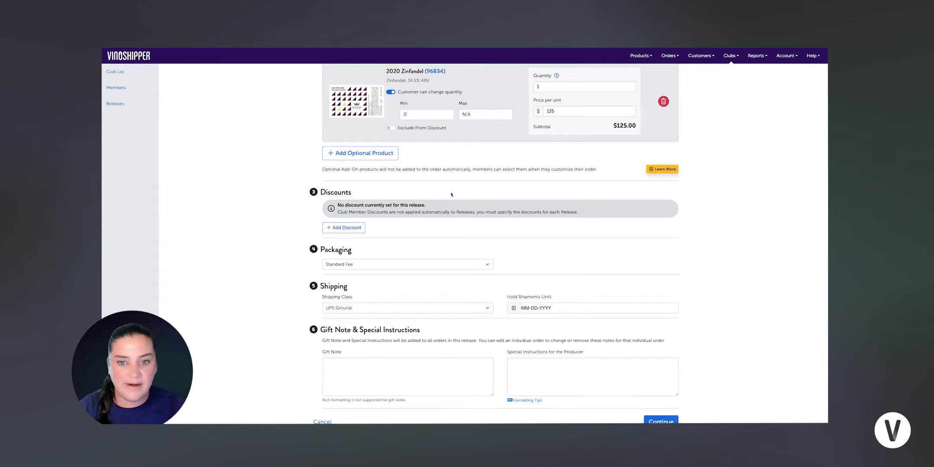
click(353, 227)
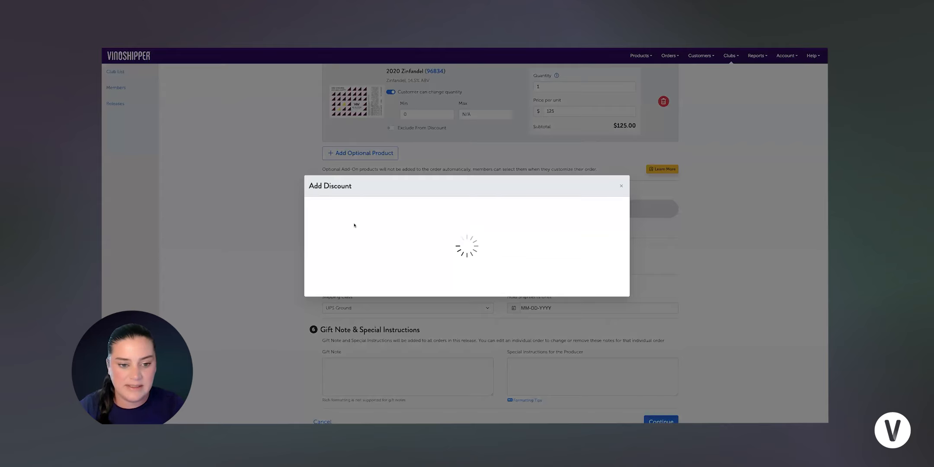
click(326, 231)
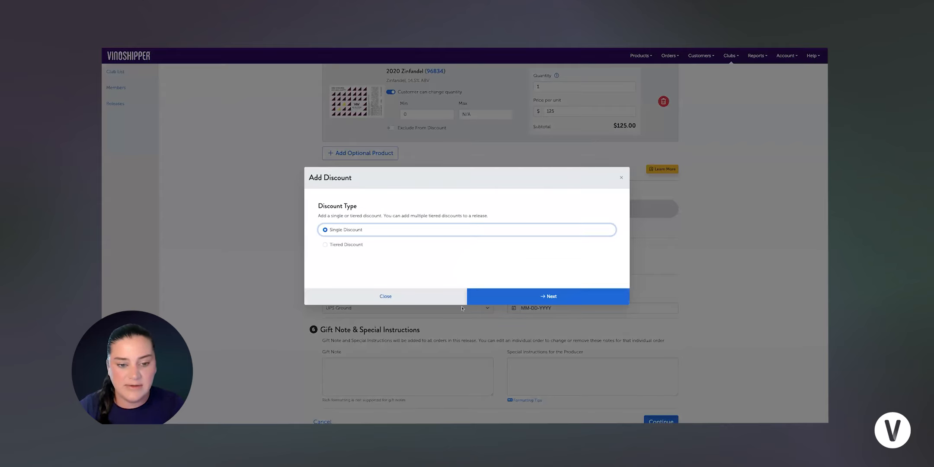
click(512, 299)
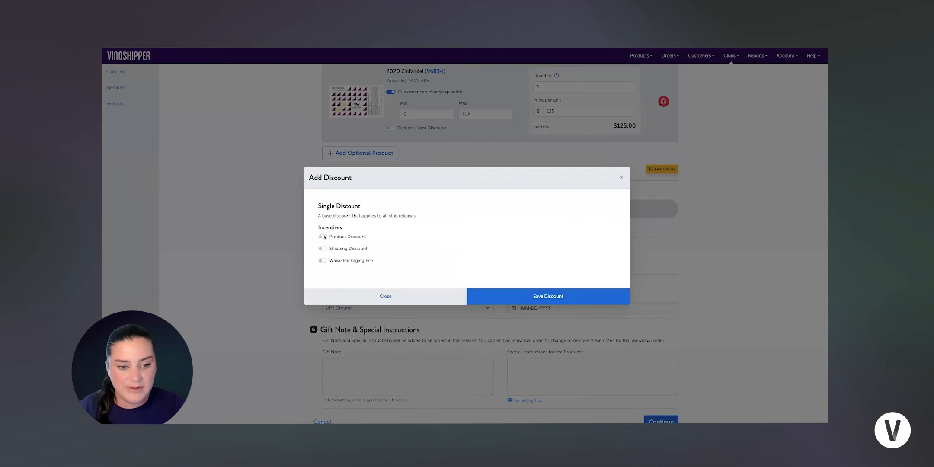
click(323, 237)
click(381, 251)
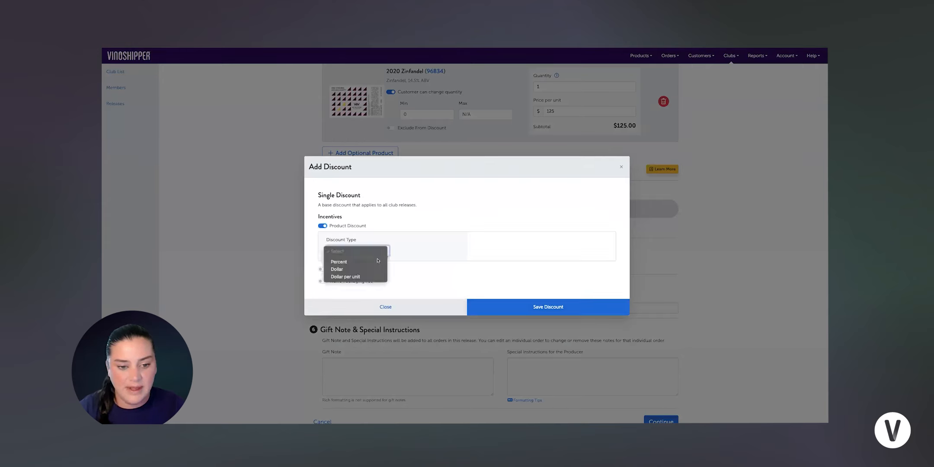
click(363, 262)
click(420, 250)
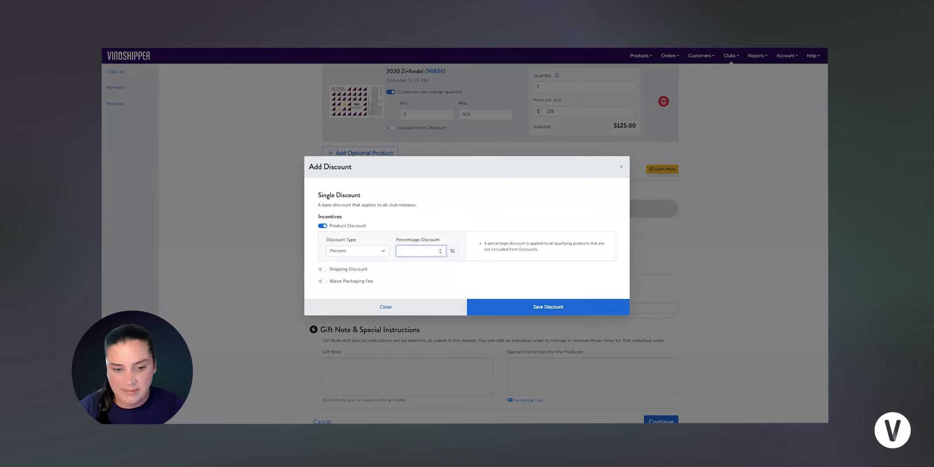
click(520, 308)
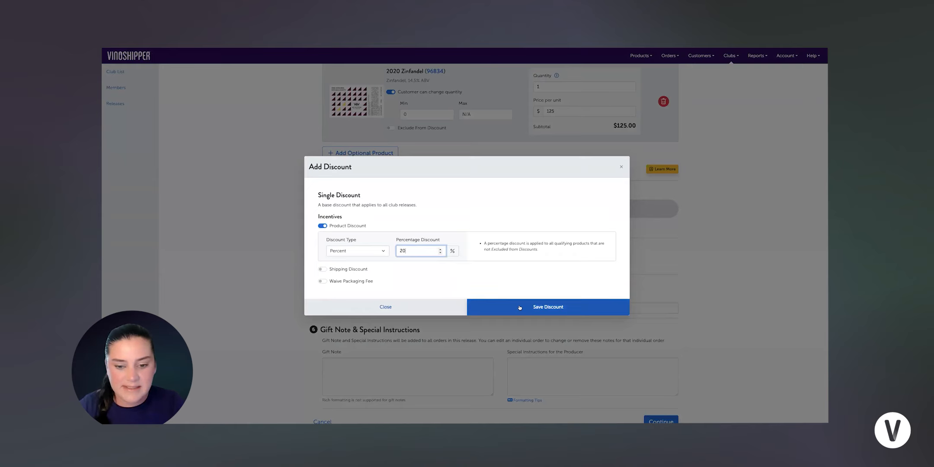
click(393, 306)
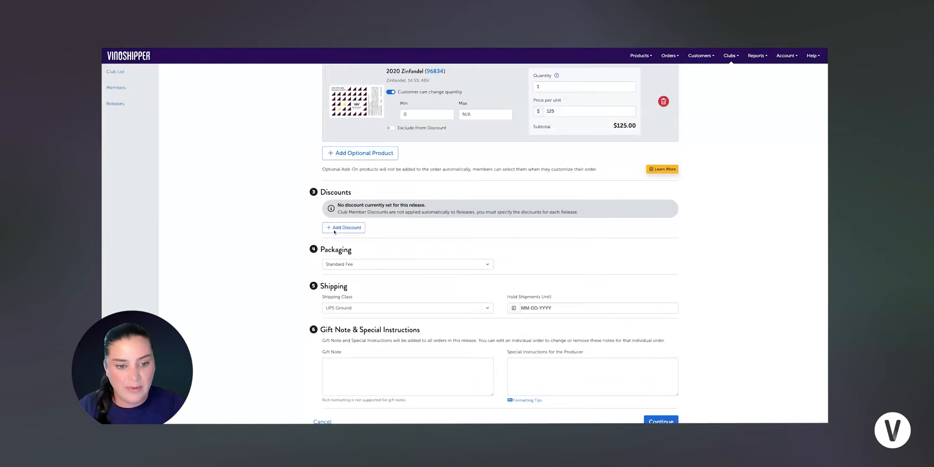
click(346, 227)
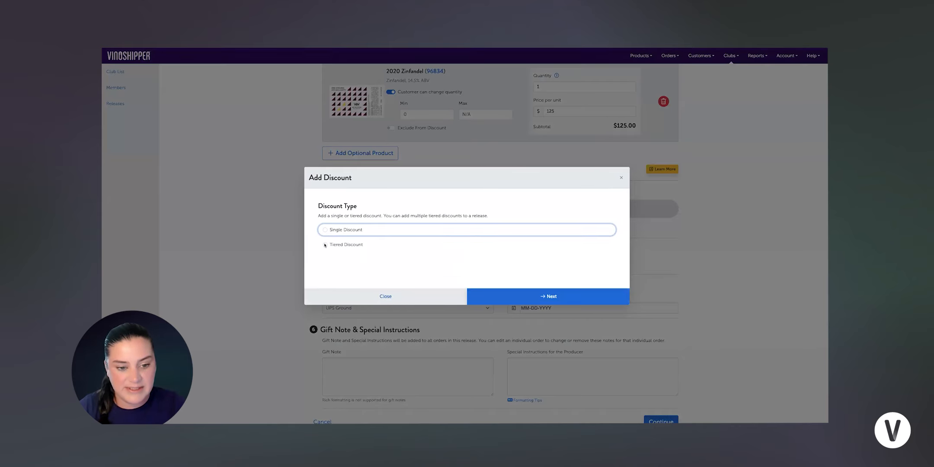
Step: Add a quantity-based tiered discount: 15% off products for orders of 6 or more
click(344, 245)
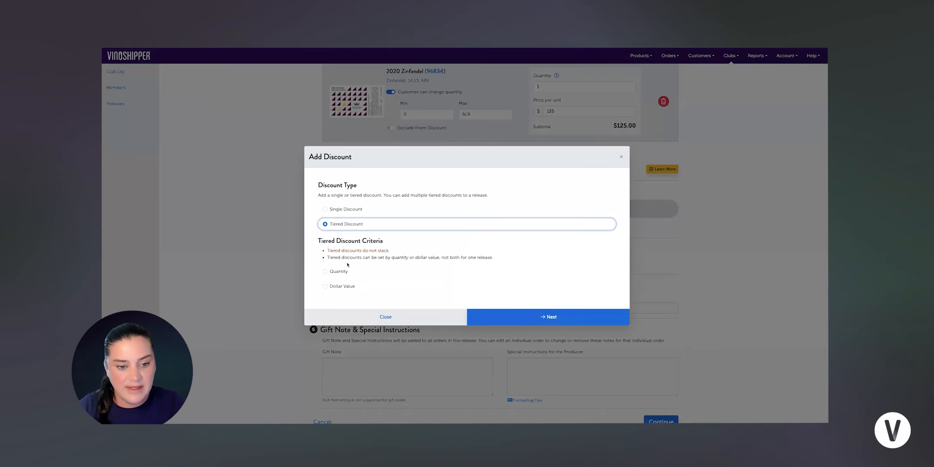
click(327, 272)
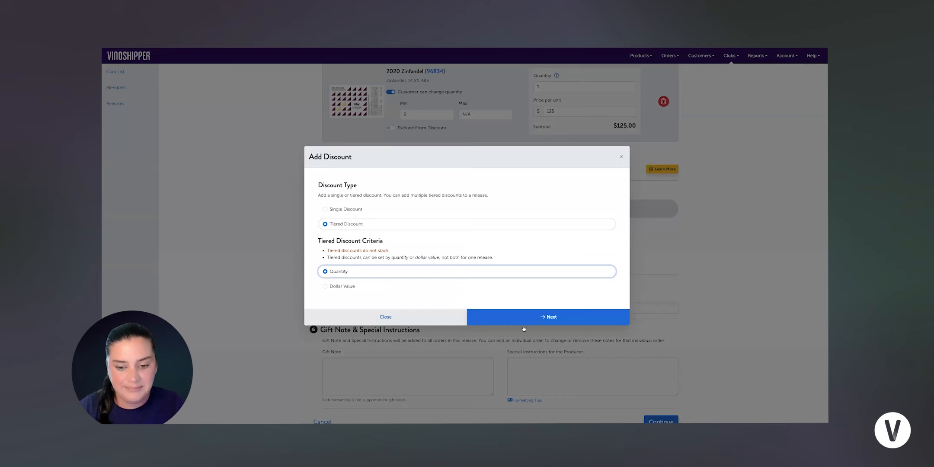
click(522, 320)
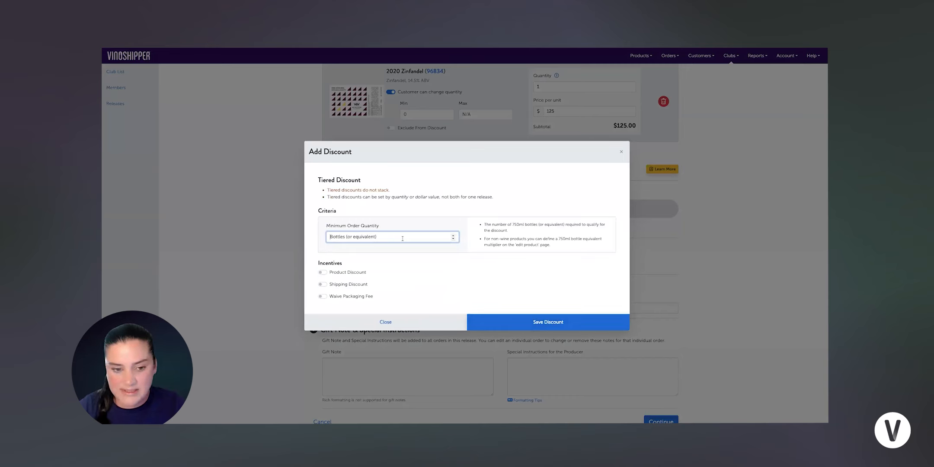
text(6)
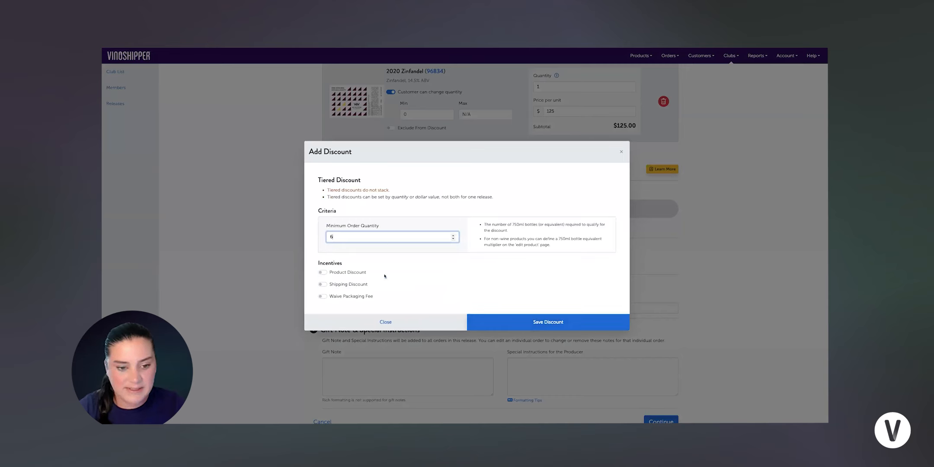
click(322, 272)
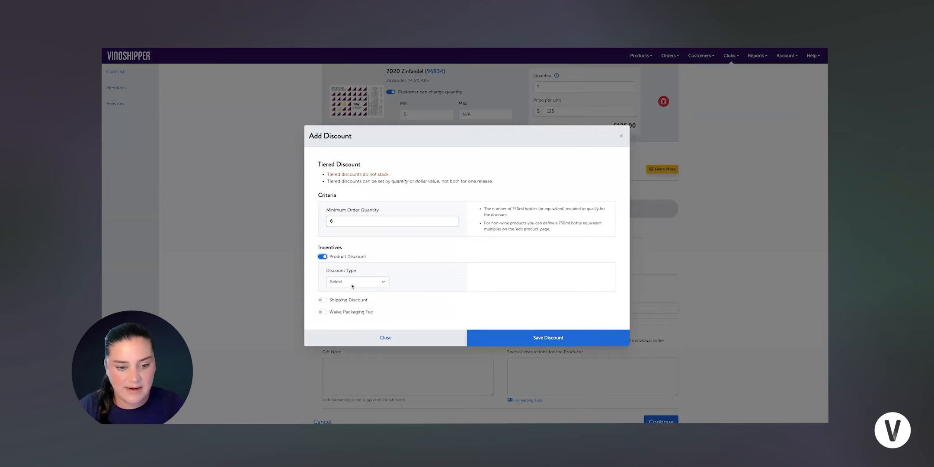
click(353, 282)
click(342, 292)
click(417, 284)
text(15)
click(528, 337)
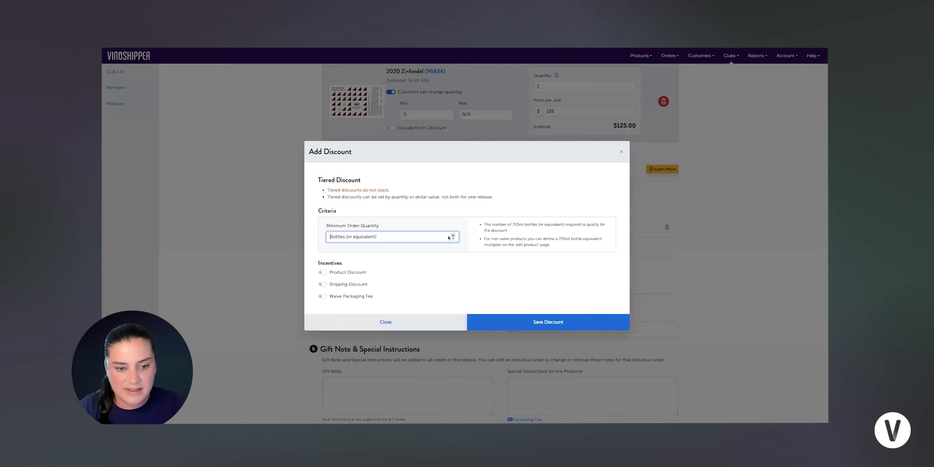
Step: Add a 20%-off product tier for 12 or more items and delete the 6-item 15% tier
click(453, 236)
click(453, 236)
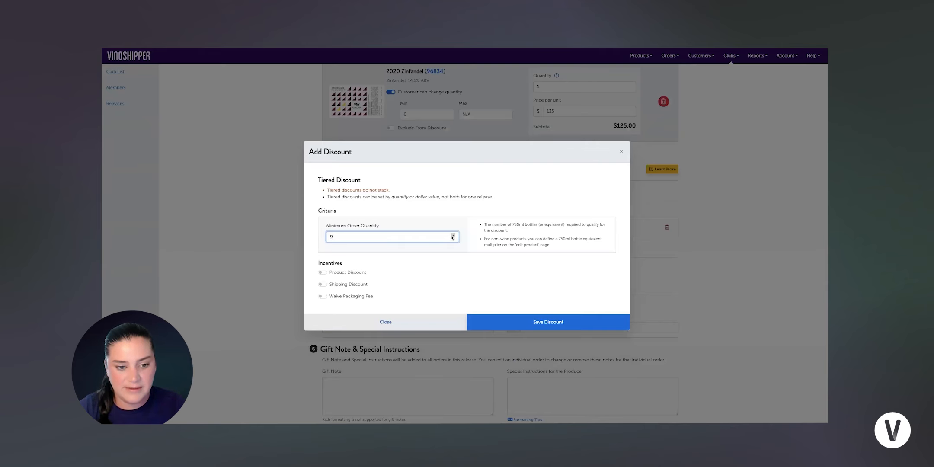
double_click(453, 236)
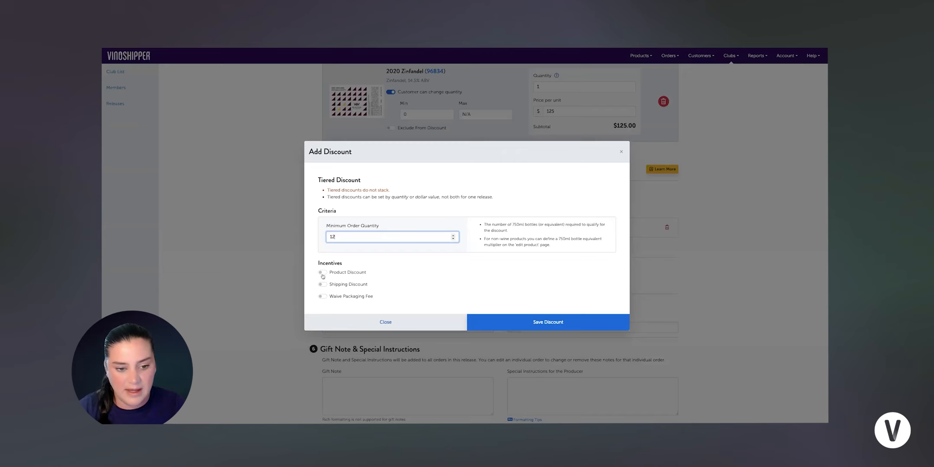
click(360, 273)
click(381, 283)
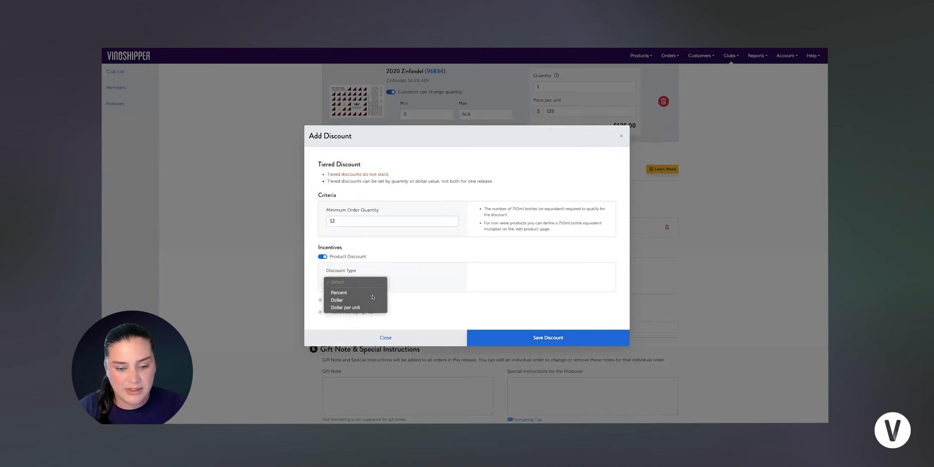
click(402, 290)
click(408, 281)
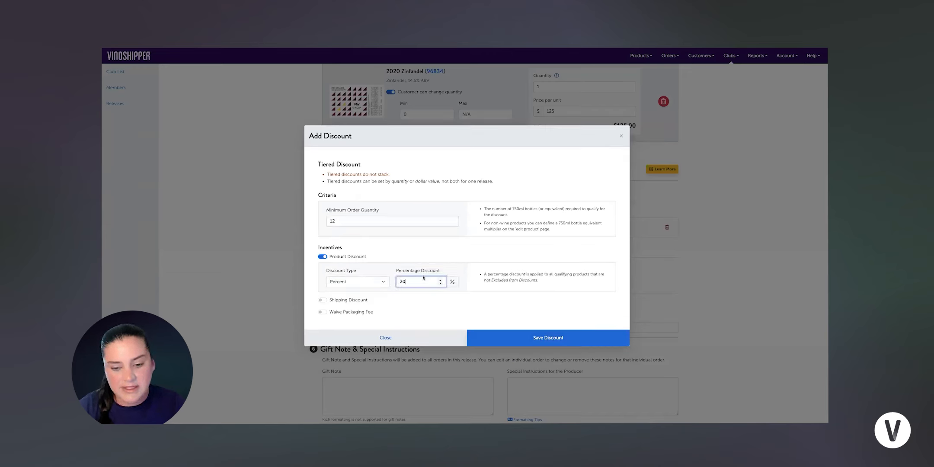
click(483, 334)
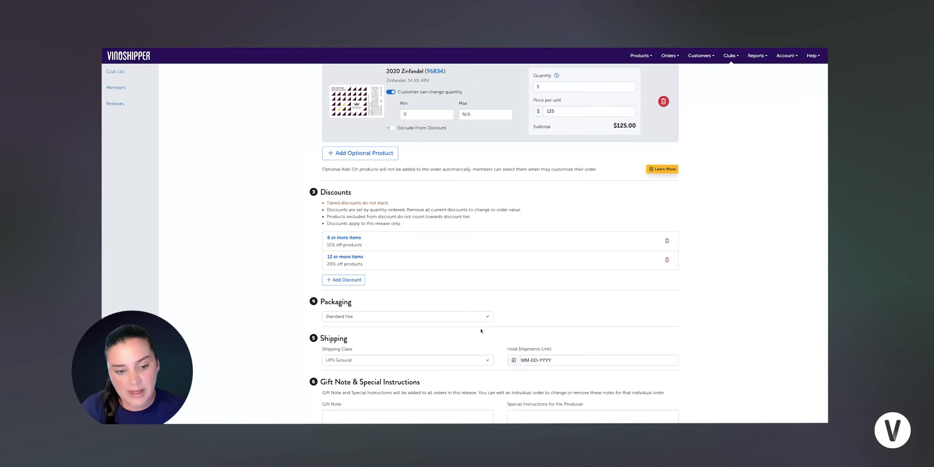
click(667, 241)
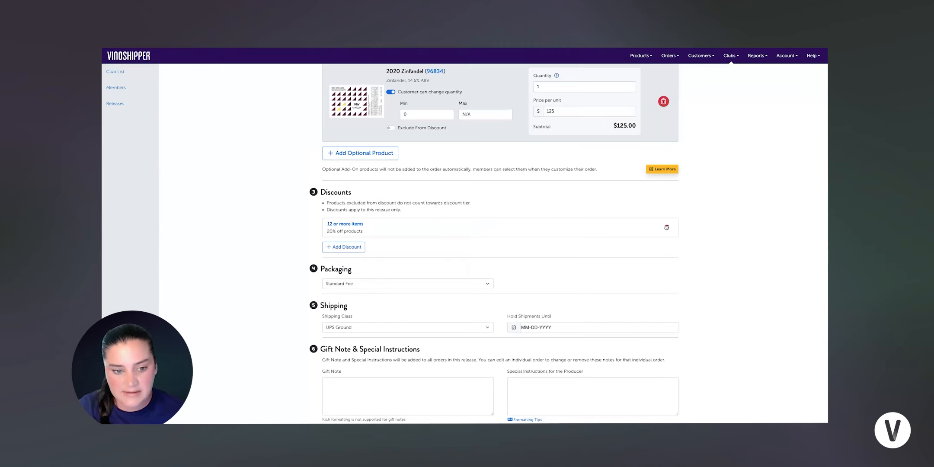
Step: Delete the 12-or-more-items discount tier and start a new Single Discount
click(667, 228)
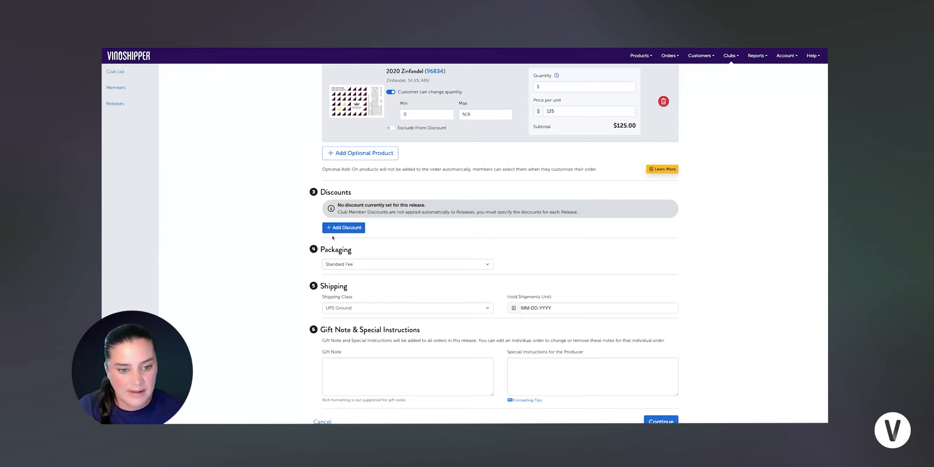
scroll(364, 221, down, 1)
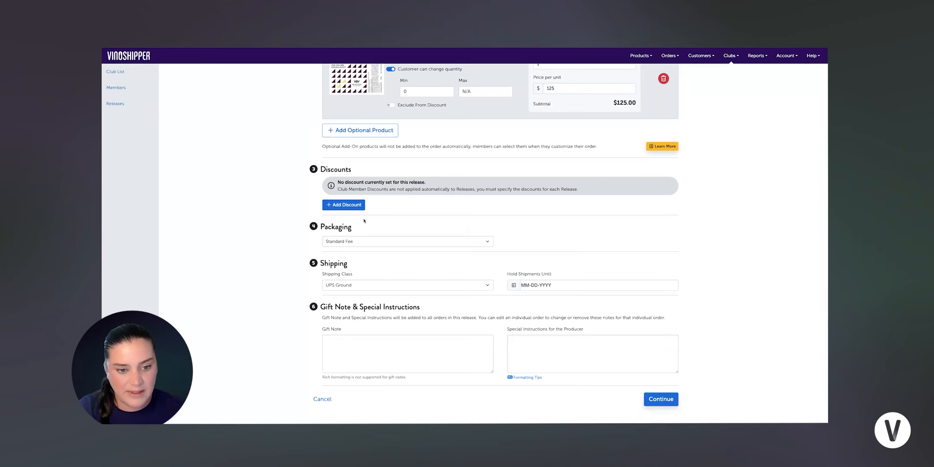
click(346, 205)
click(325, 230)
click(495, 297)
Step: Make the single discount a 20% percent product discount and save it
click(322, 236)
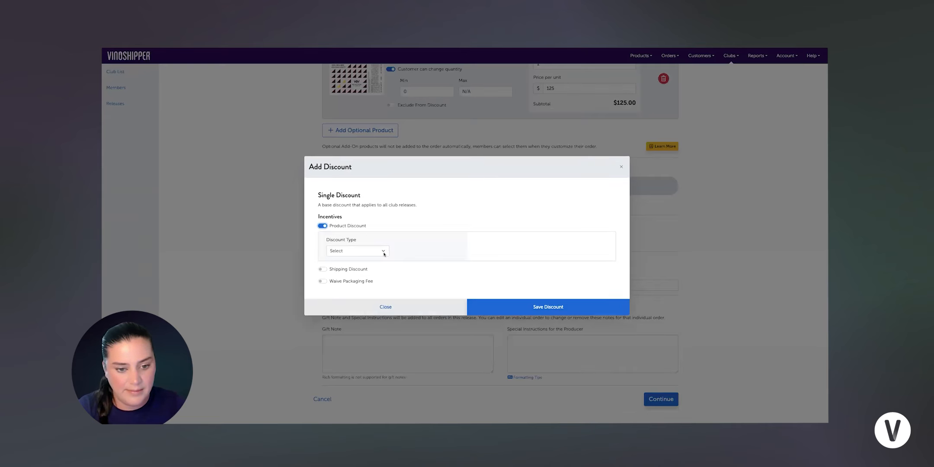
click(378, 252)
click(380, 262)
click(421, 251)
text(20)
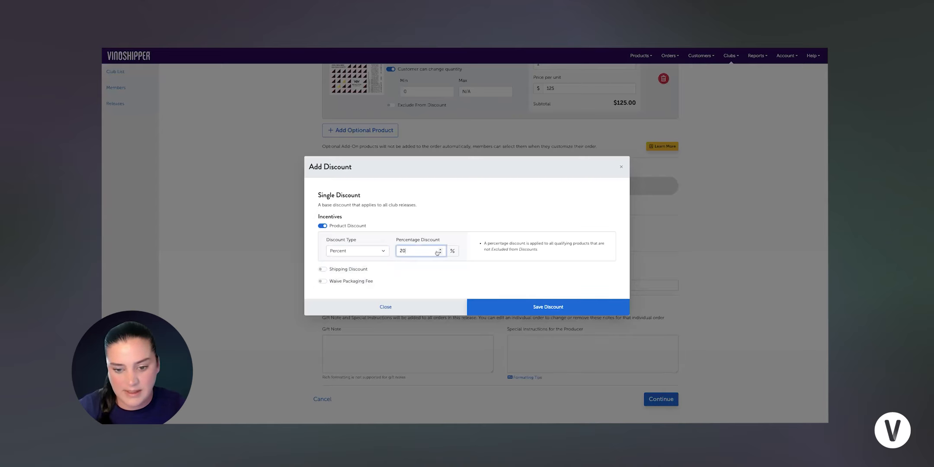
click(507, 306)
scroll(431, 241, down, 1)
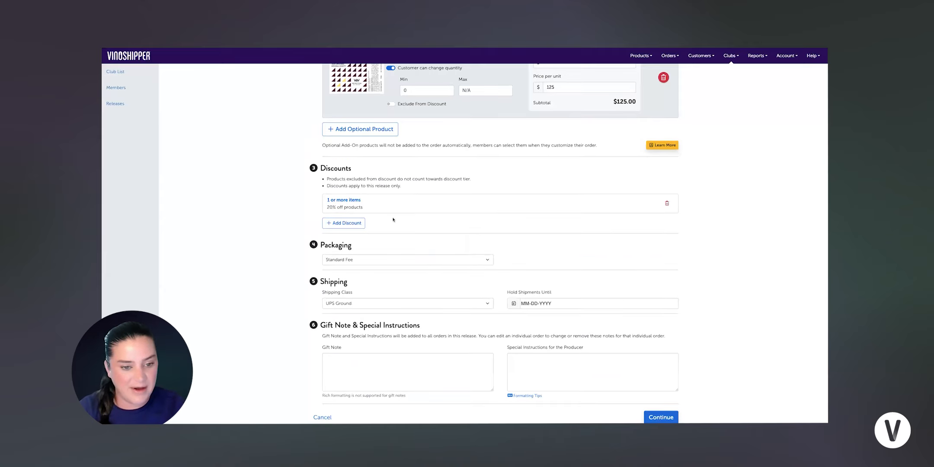
scroll(445, 238, down, 2)
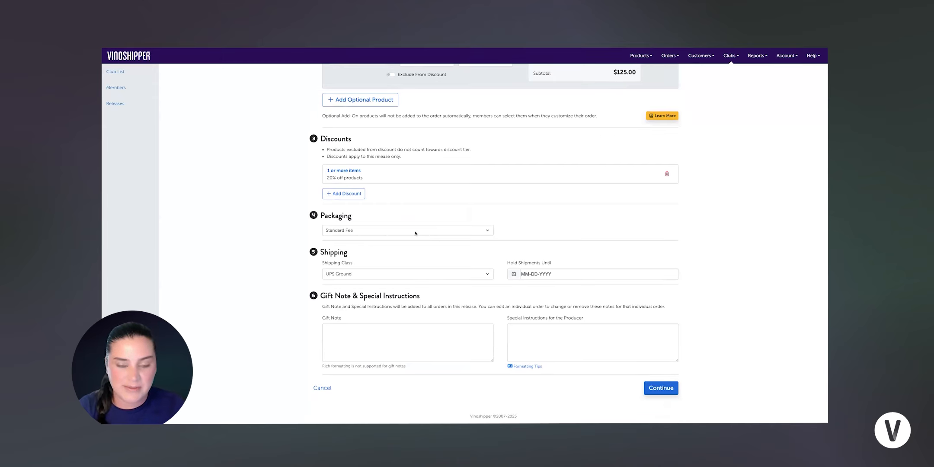
Step: Keep the Standard Fee packaging and set the shipping class to UPS Next Day Air
click(487, 232)
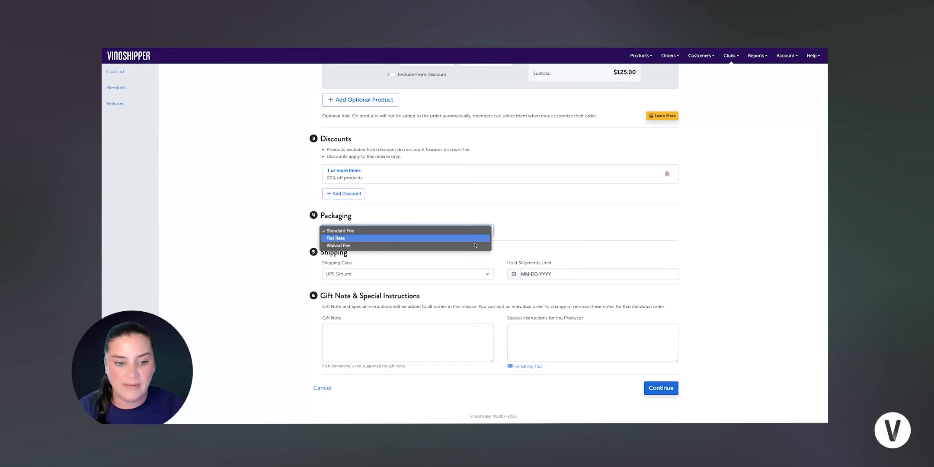
click(468, 232)
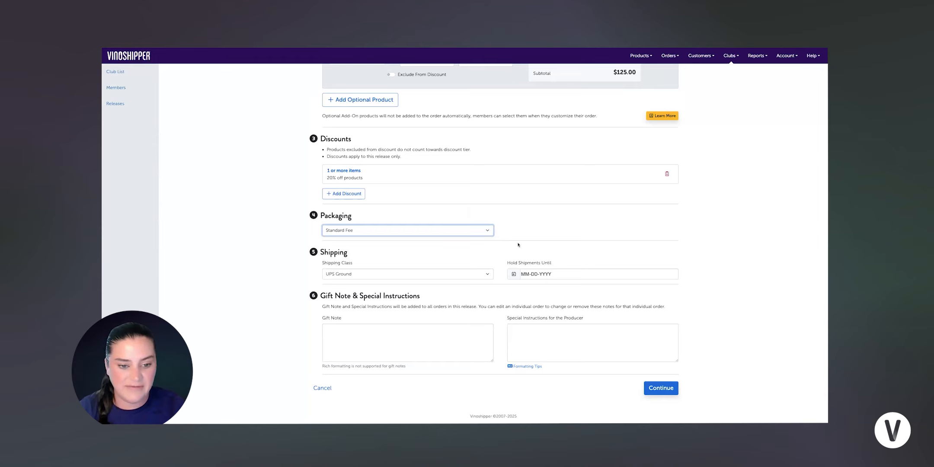
click(483, 277)
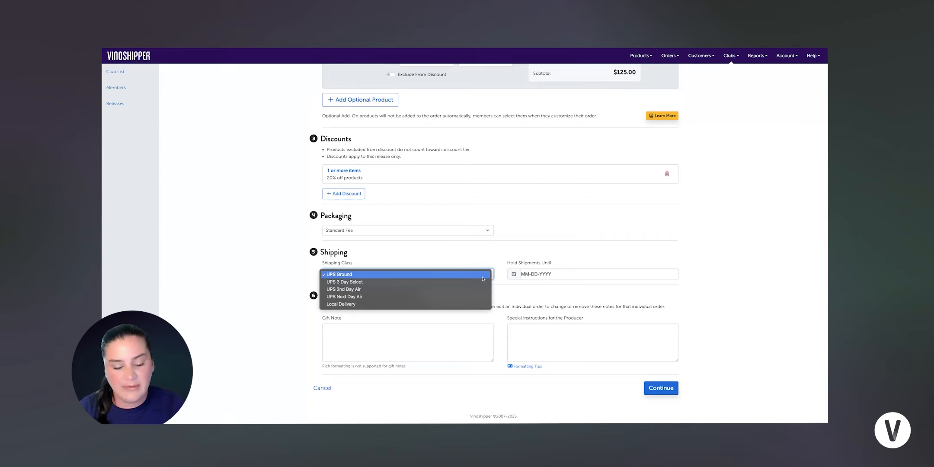
click(463, 292)
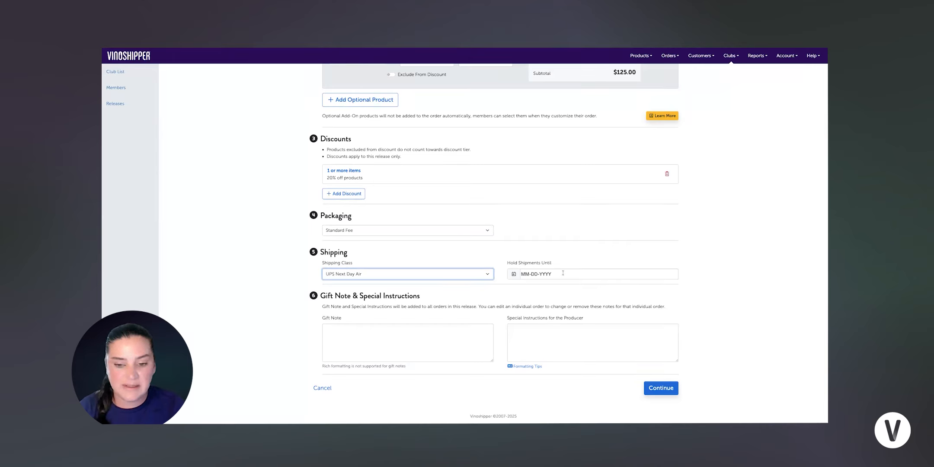
click(387, 341)
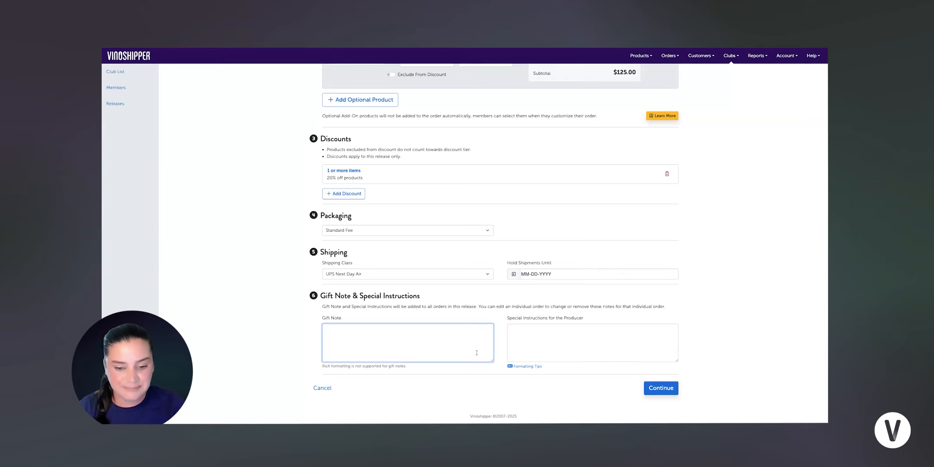
Step: Enter 'Add newsletter' in the Special Instructions for the Producer box
click(554, 330)
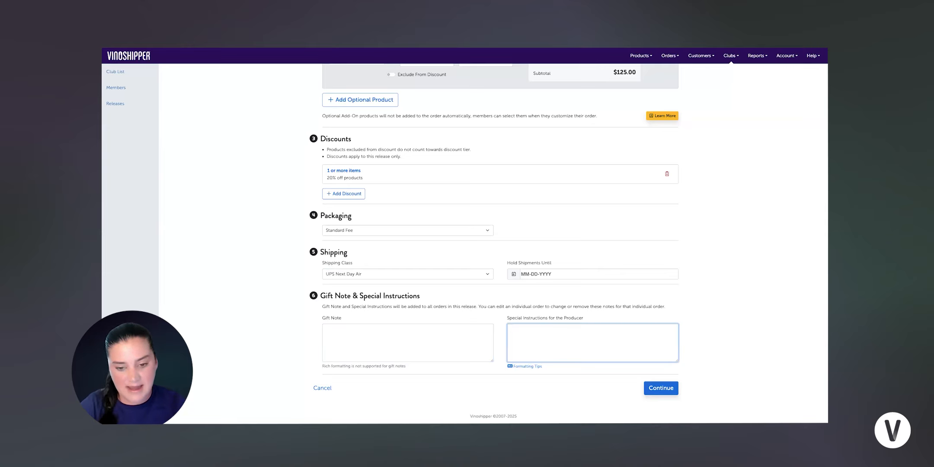
text(newsletter)
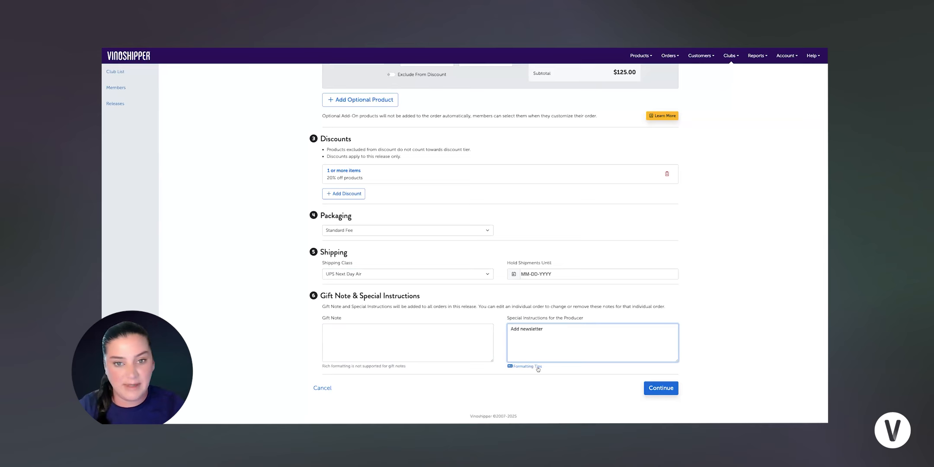
scroll(592, 353, up, 10)
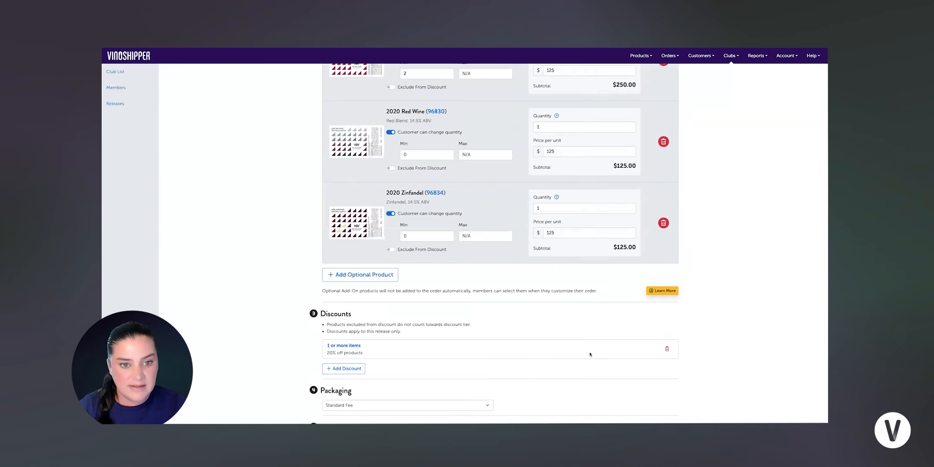
Step: Switch off Allow Order Customizations in the release's Products section
scroll(551, 333, up, 6)
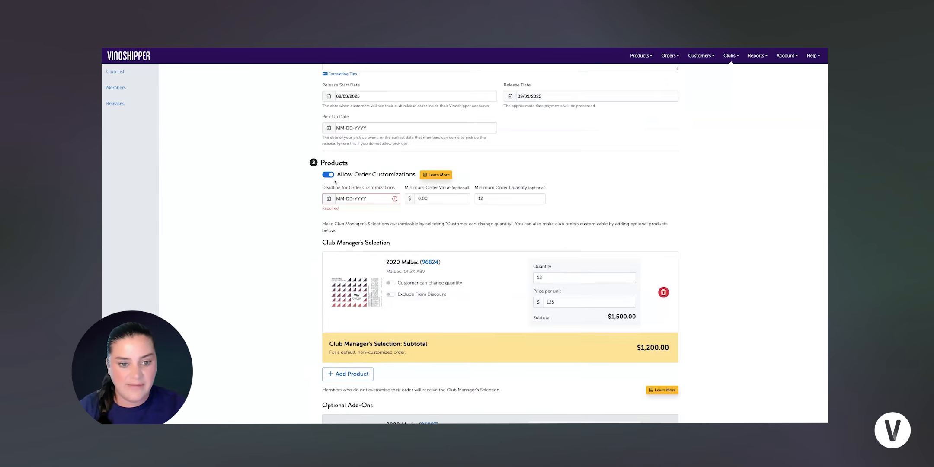
click(328, 175)
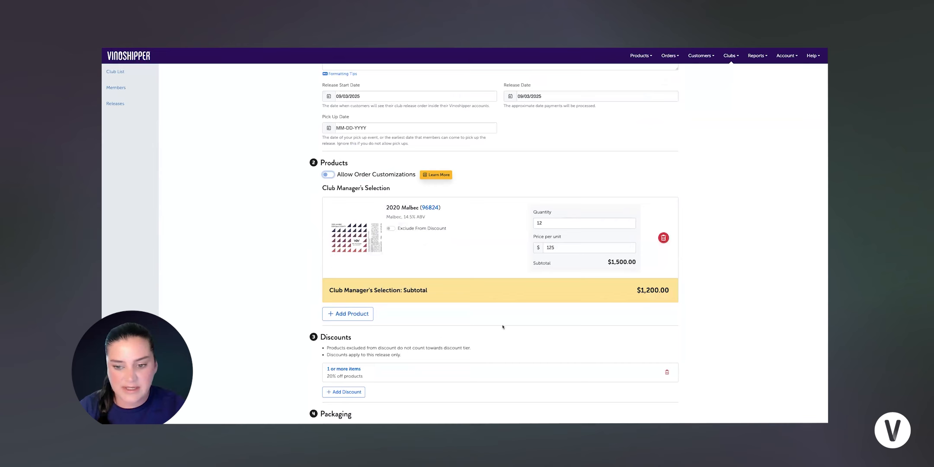
scroll(508, 340, down, 5)
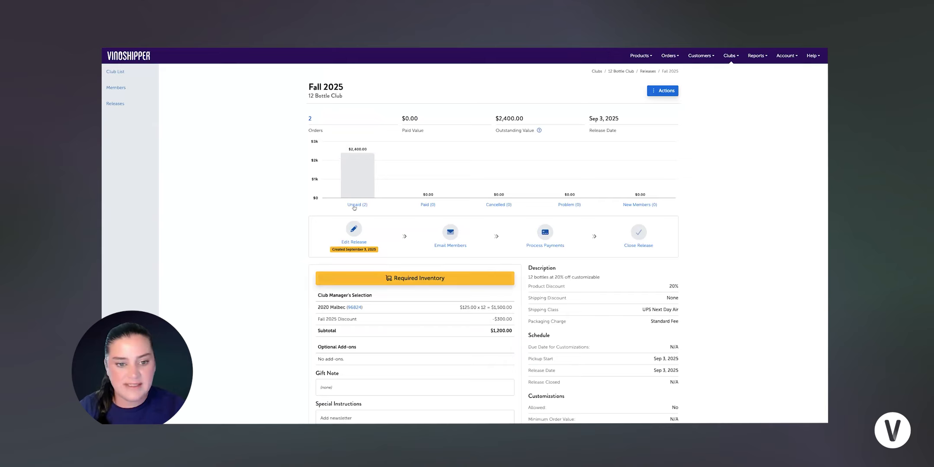
Step: Save the Fall 2025 release and check its summary of 2 unpaid orders totalling $2,400
mouse_move(351, 185)
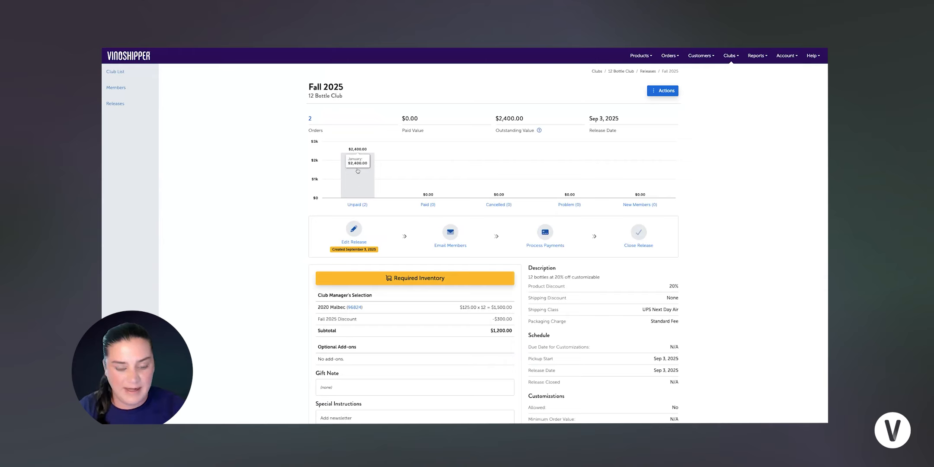
click(451, 233)
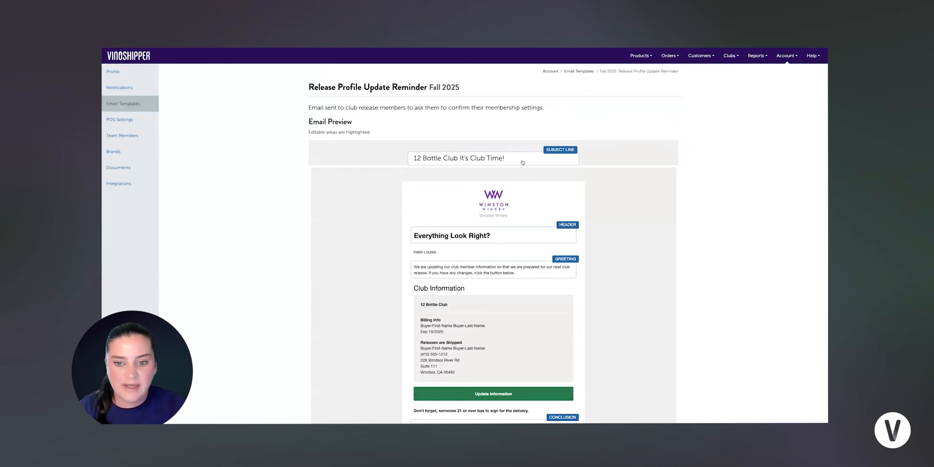
Step: Scroll through the Release Profile Update Reminder email down to its 'Everything Look Right?' section
scroll(532, 200, down, 2)
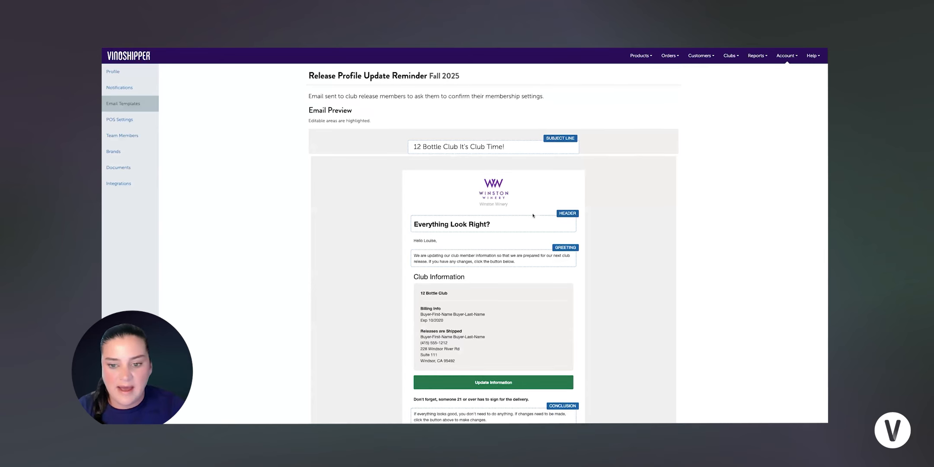
scroll(518, 202, down, 1)
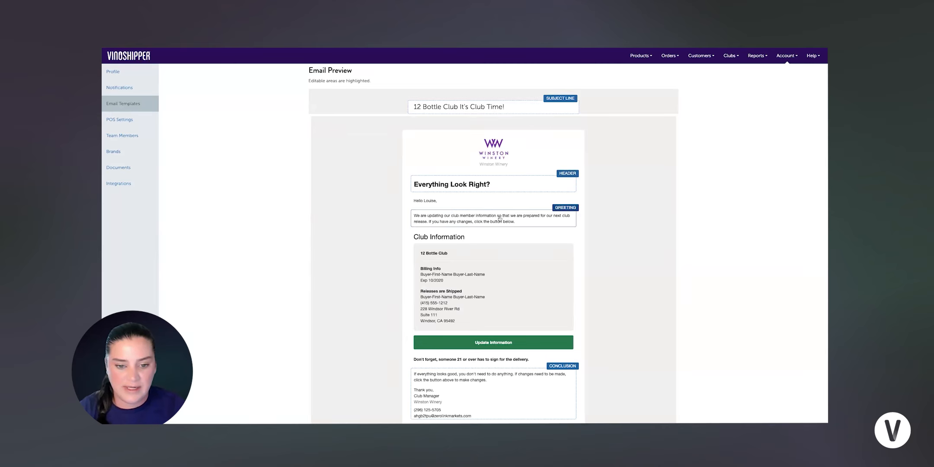
scroll(467, 225, down, 3)
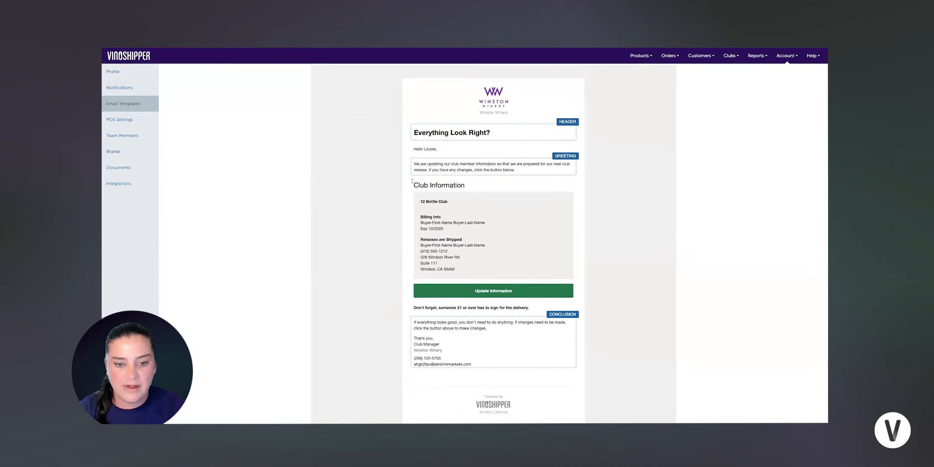
scroll(412, 181, down, 1)
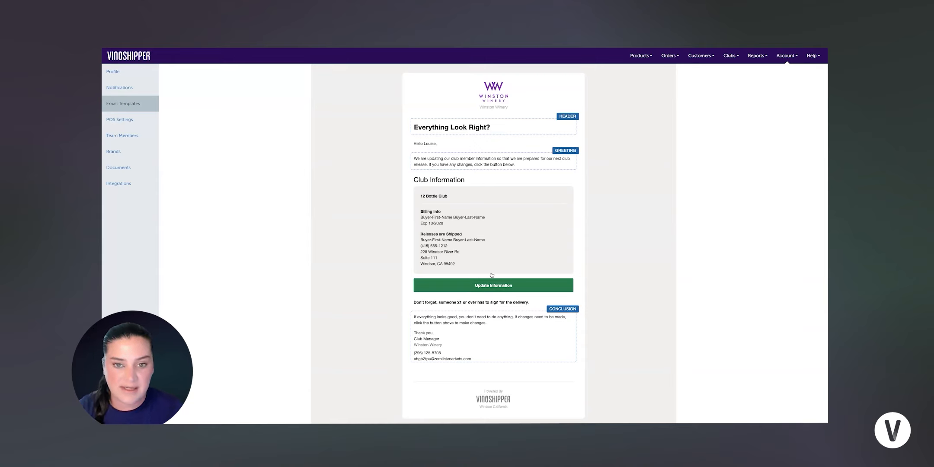
scroll(526, 283, down, 2)
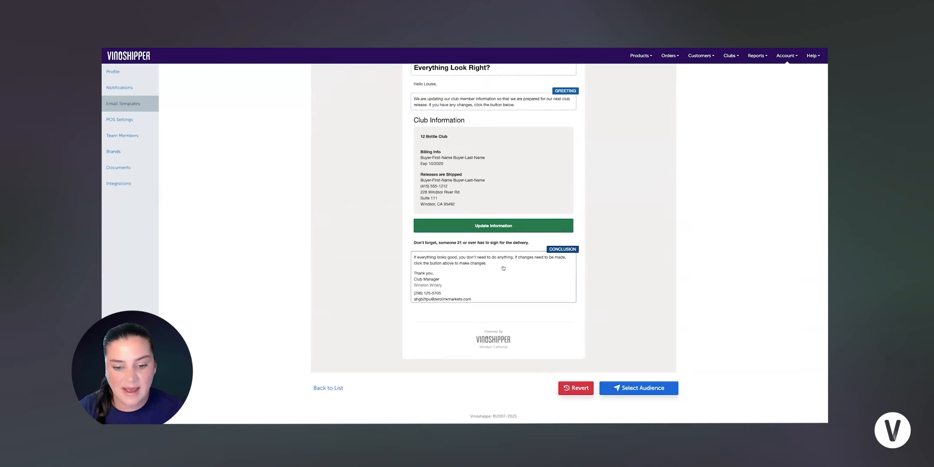
Step: Send the Release Profile Update Reminder to all members with unpaid orders, then return to the release
click(640, 388)
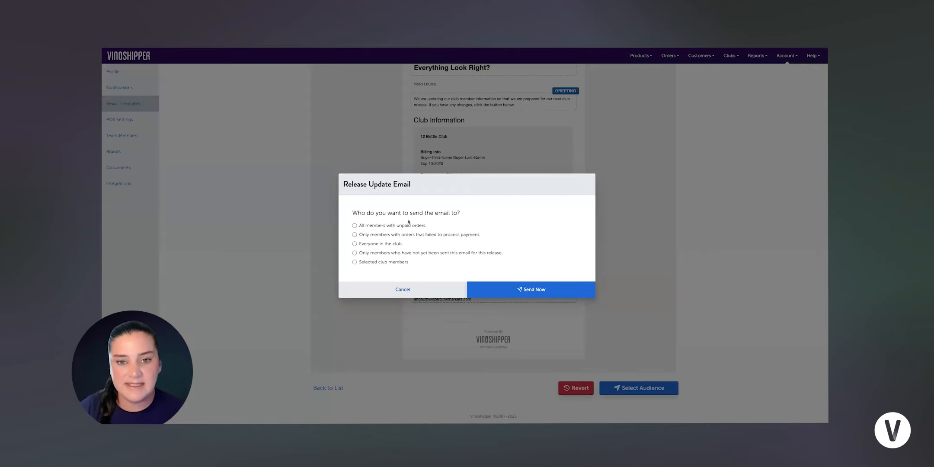
click(354, 226)
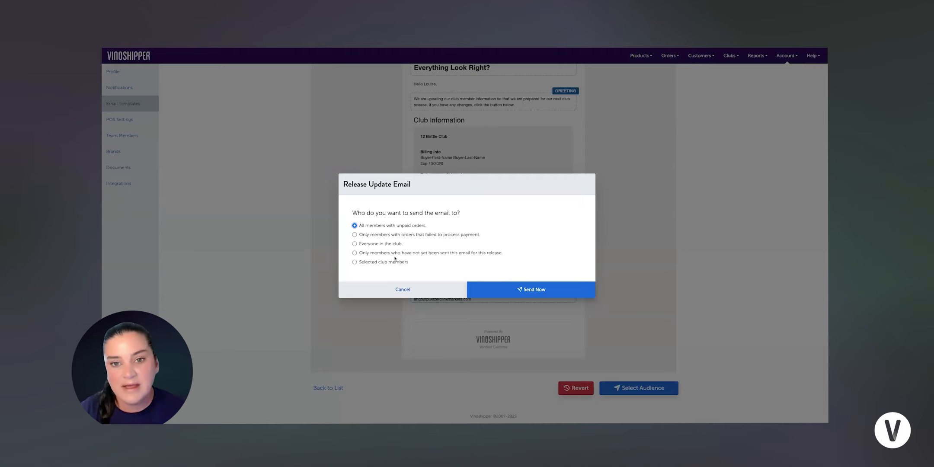
click(355, 235)
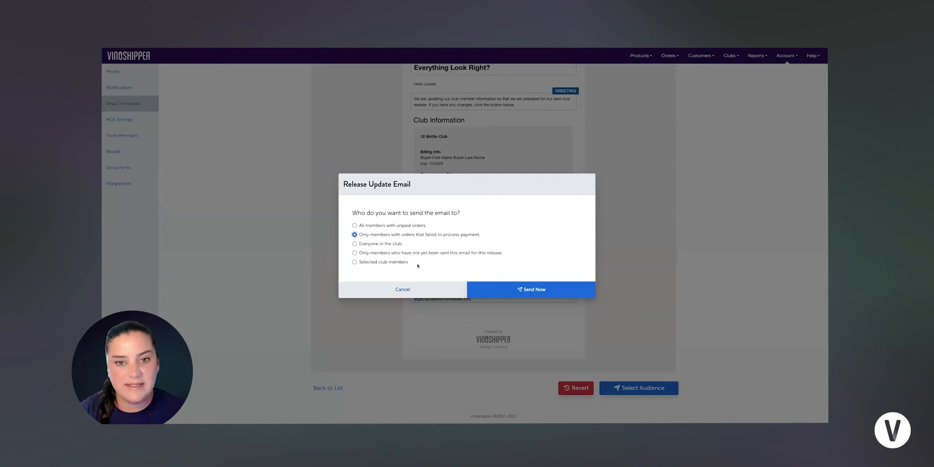
click(403, 290)
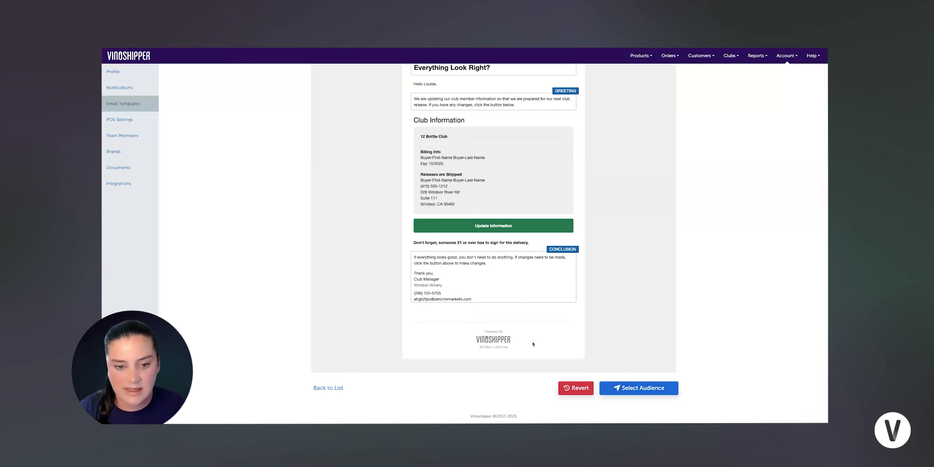
click(639, 387)
click(355, 225)
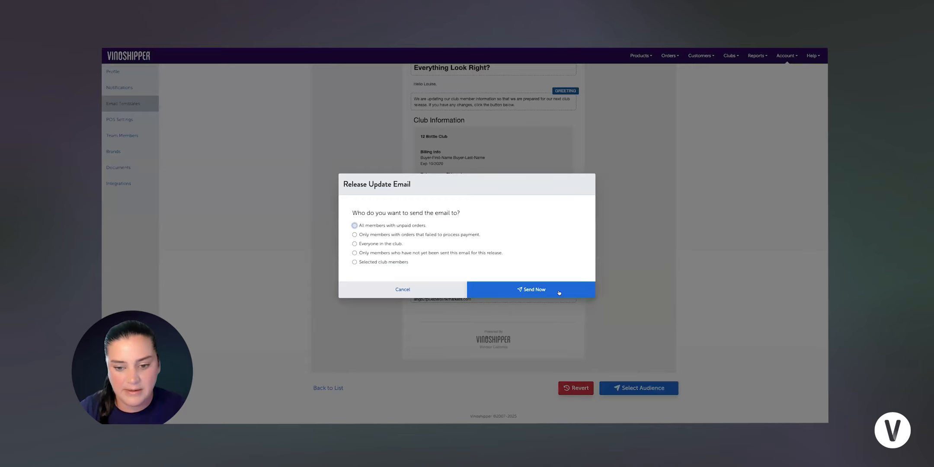
click(558, 291)
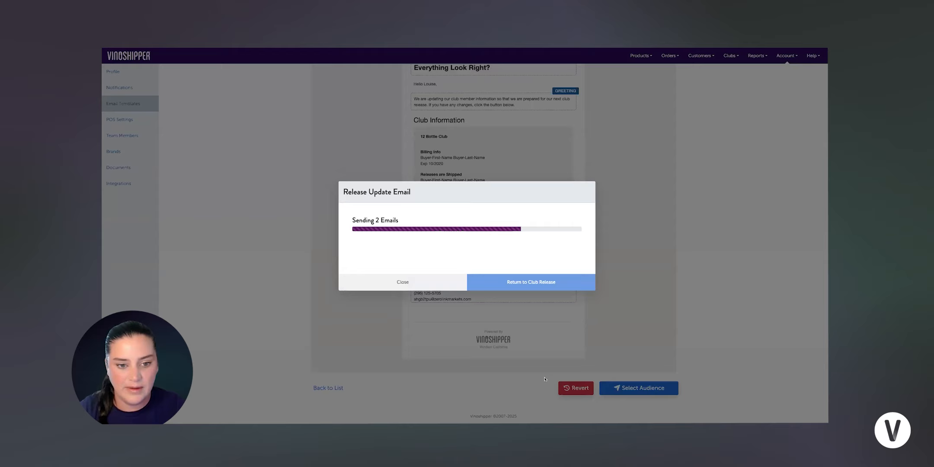
click(531, 284)
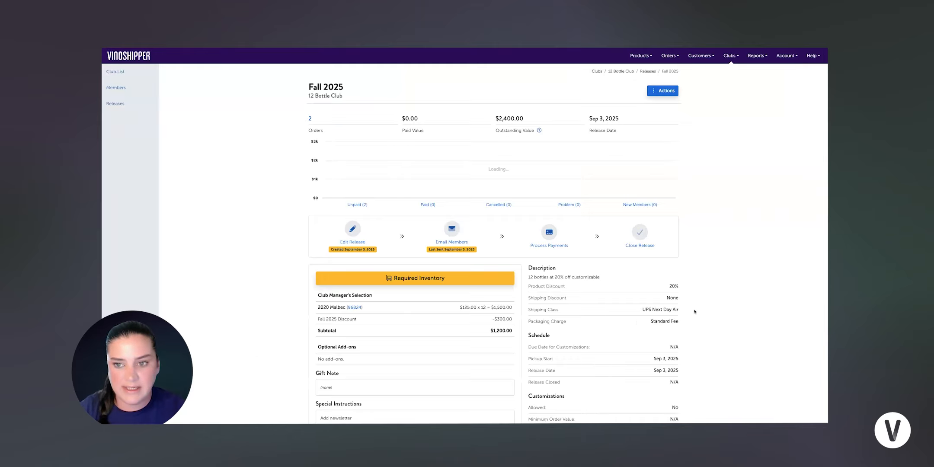
Step: Process payments for both Fall 2025 orders after confirming quantities, discount and shipping details
scroll(467, 263, down, 1)
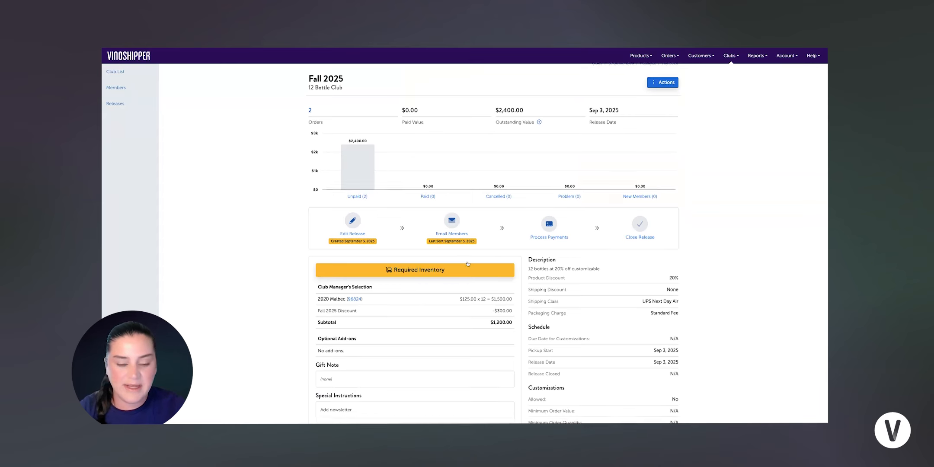
scroll(468, 263, down, 2)
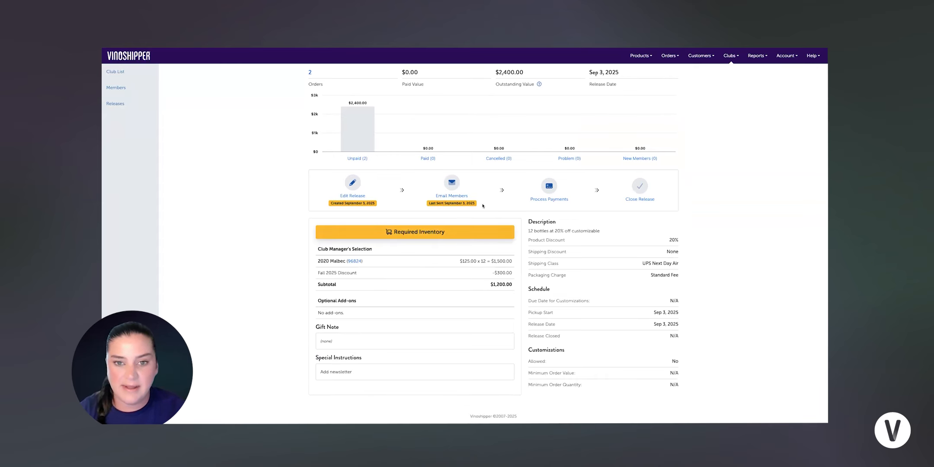
click(548, 187)
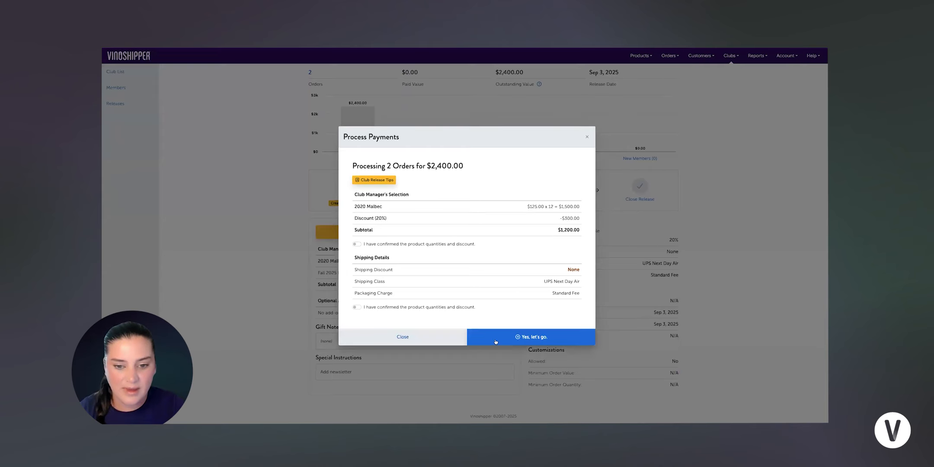
click(497, 341)
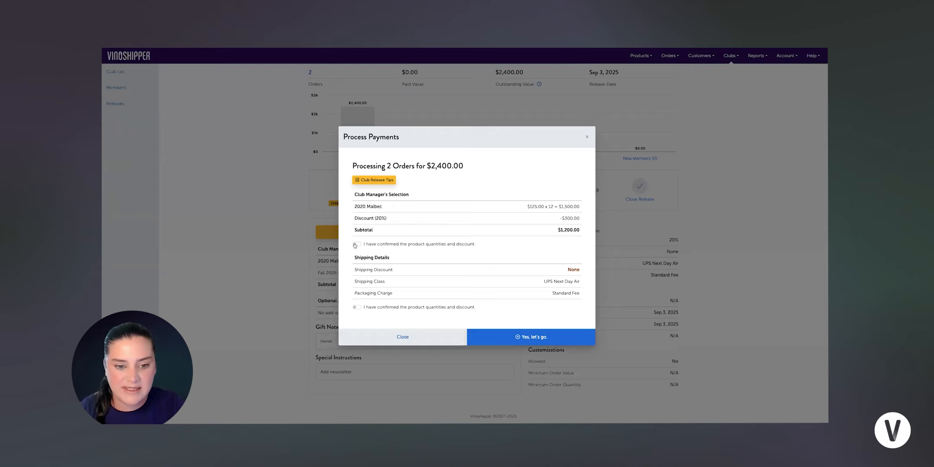
click(393, 247)
click(356, 308)
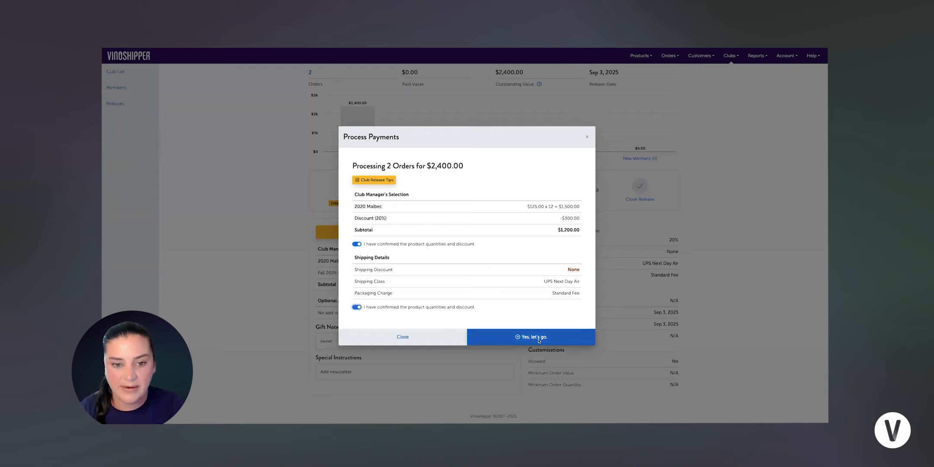
click(539, 341)
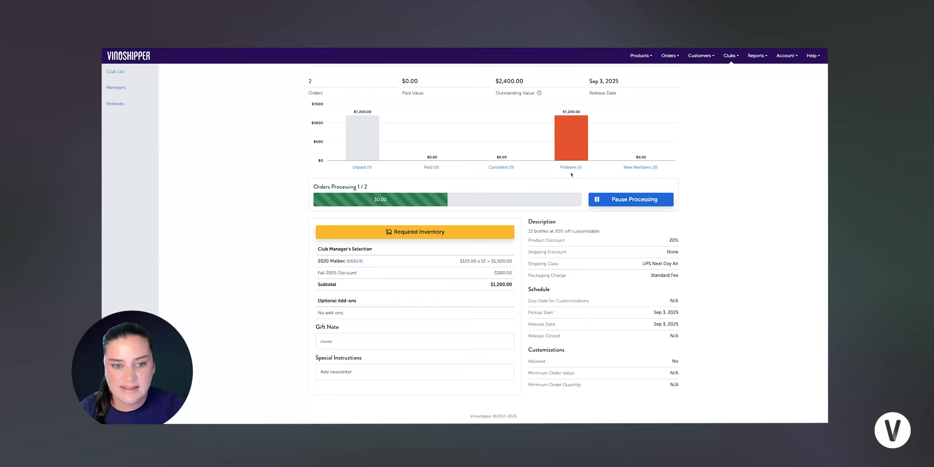
mouse_move(575, 156)
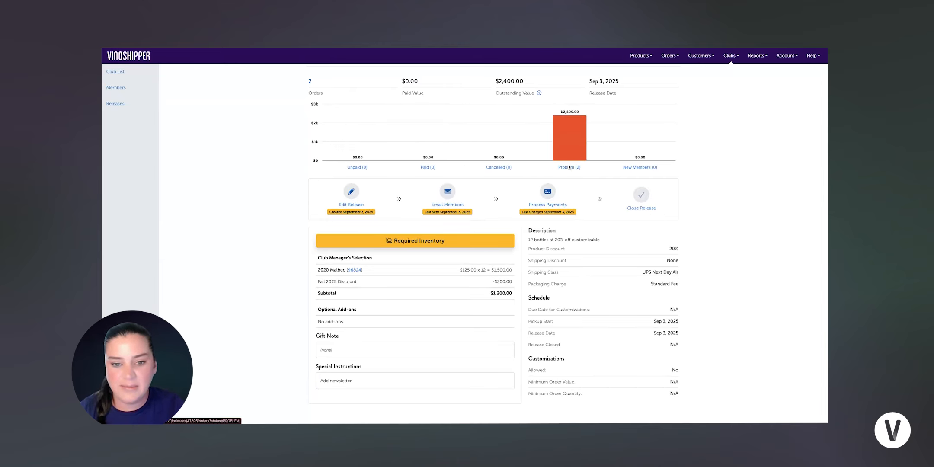
Step: List the Problem (2) orders and open the first failed order's customer record
click(569, 168)
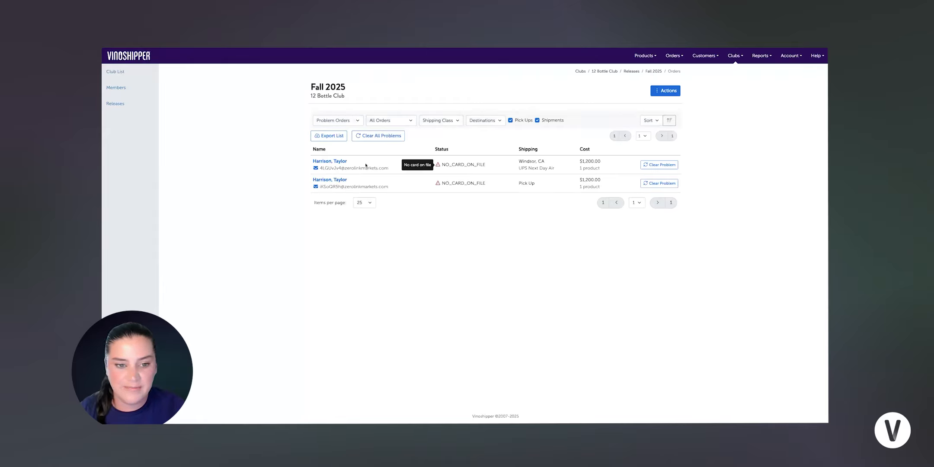
click(333, 161)
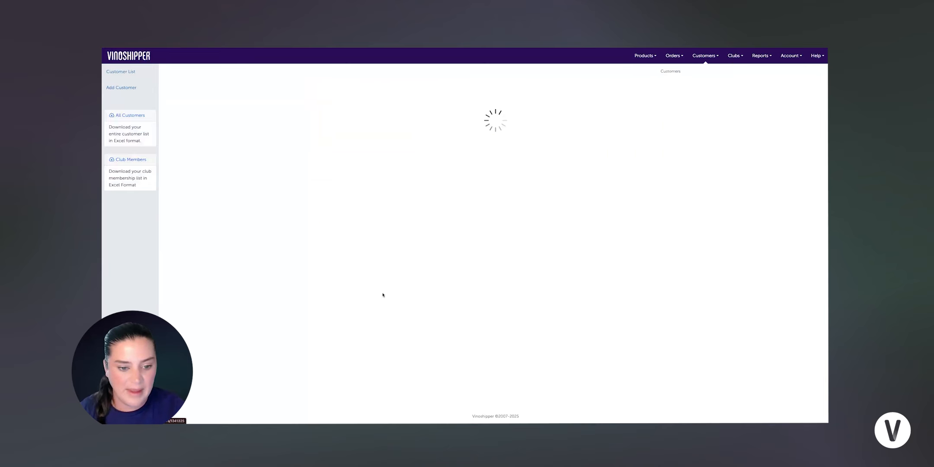
Step: Add and save a Visa credit card expiring 02/28 on the customer's profile
click(477, 323)
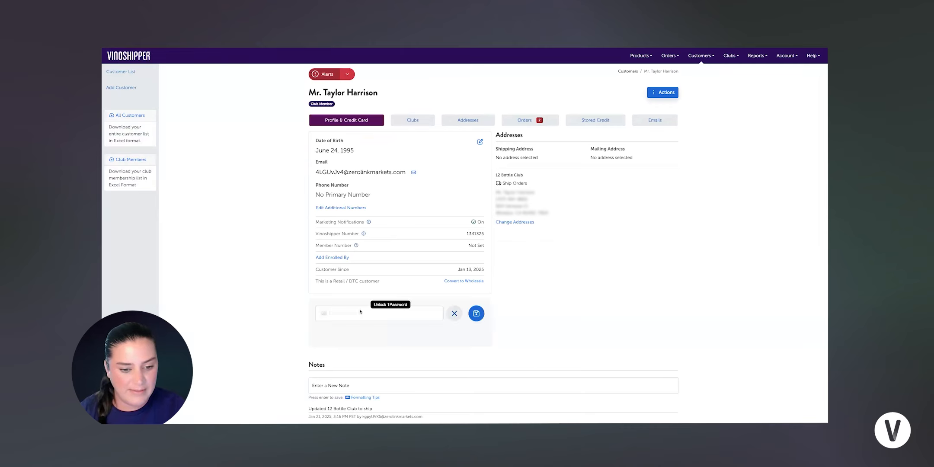
click(331, 313)
text(4242 4)
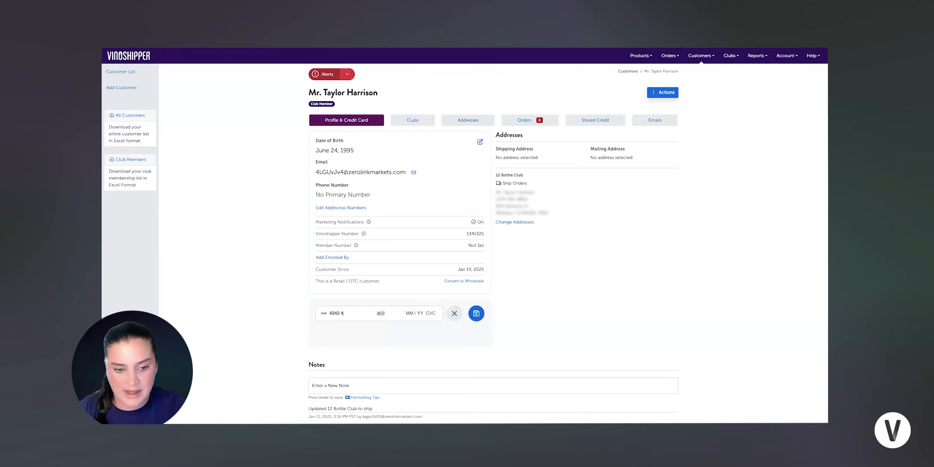
text(242 4242 4242 02 / 28 954 675)
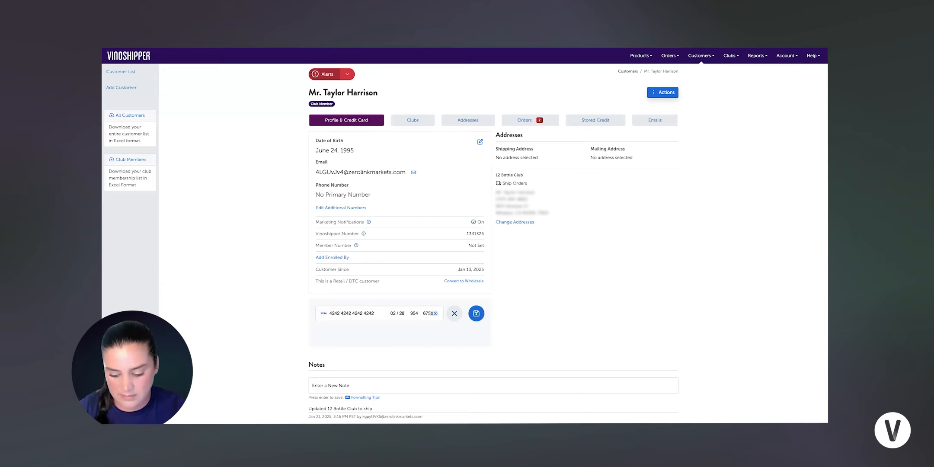
click(477, 316)
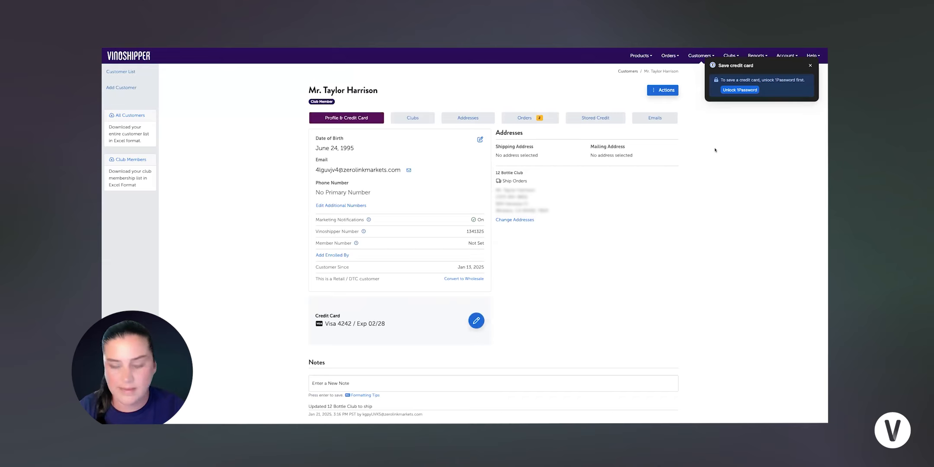
click(810, 64)
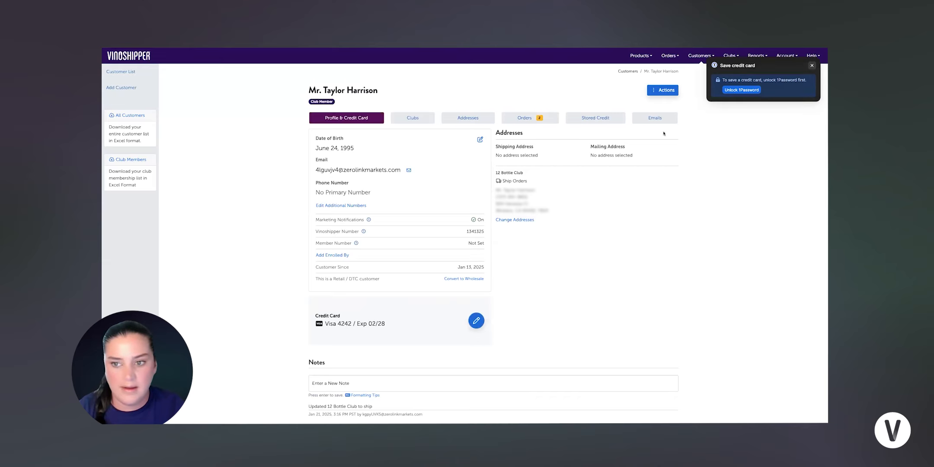
click(650, 90)
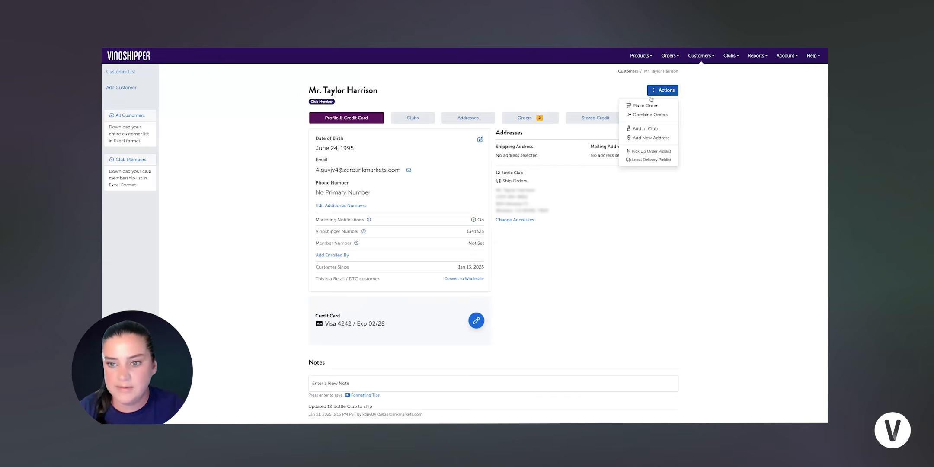
click(723, 110)
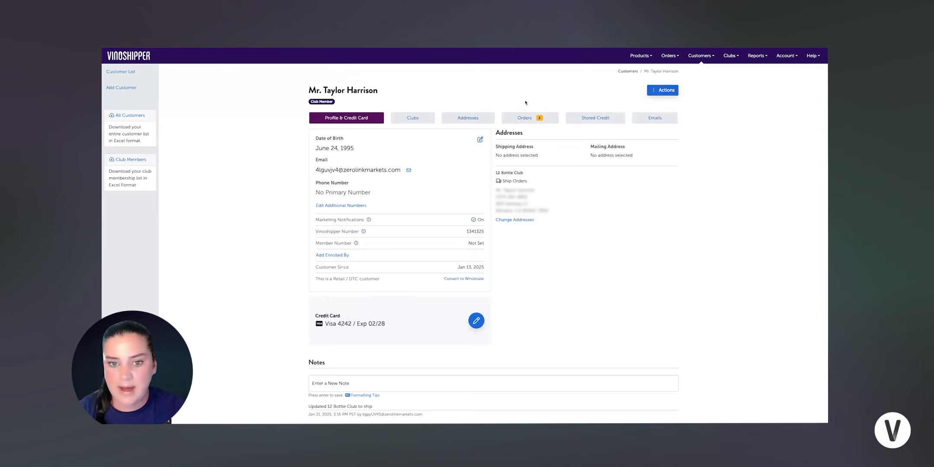
Step: Place the customer's Fall 2025 club order so it shows Paid at $1,200, then return to the release
click(526, 119)
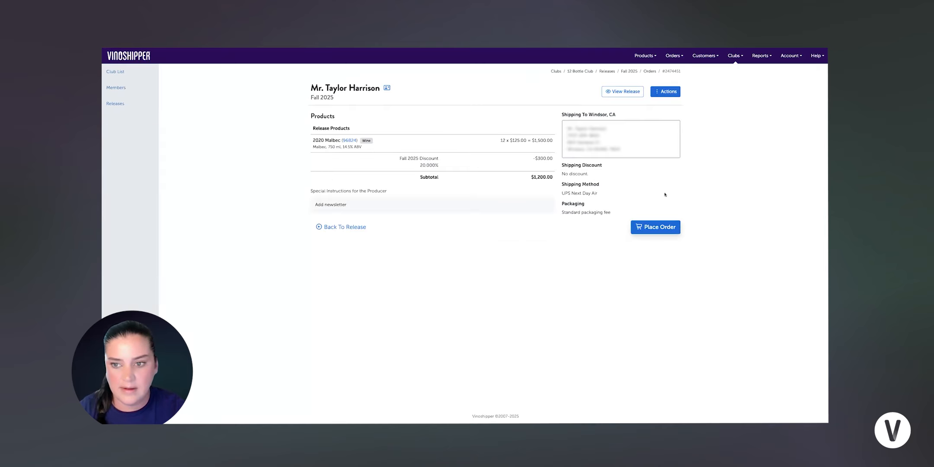
click(665, 92)
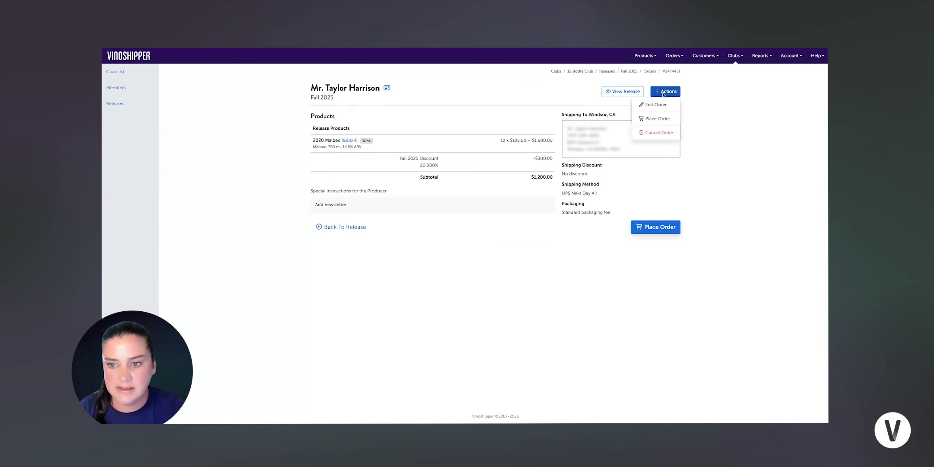
click(657, 121)
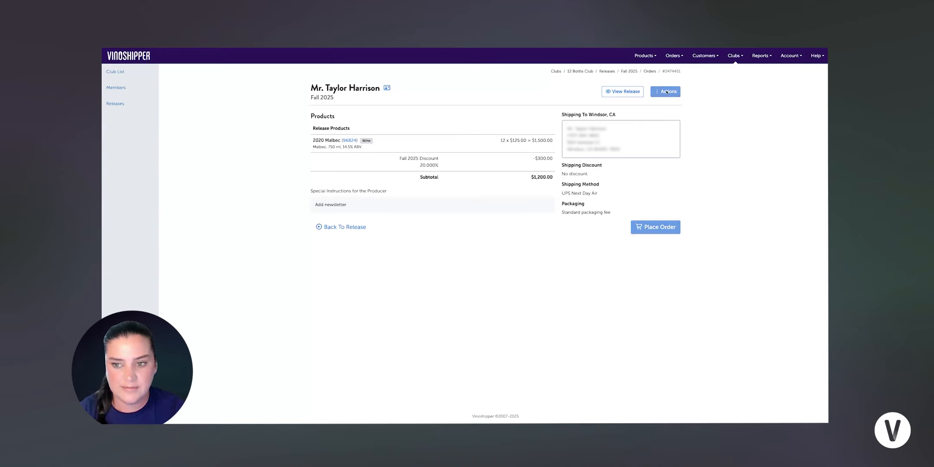
click(354, 227)
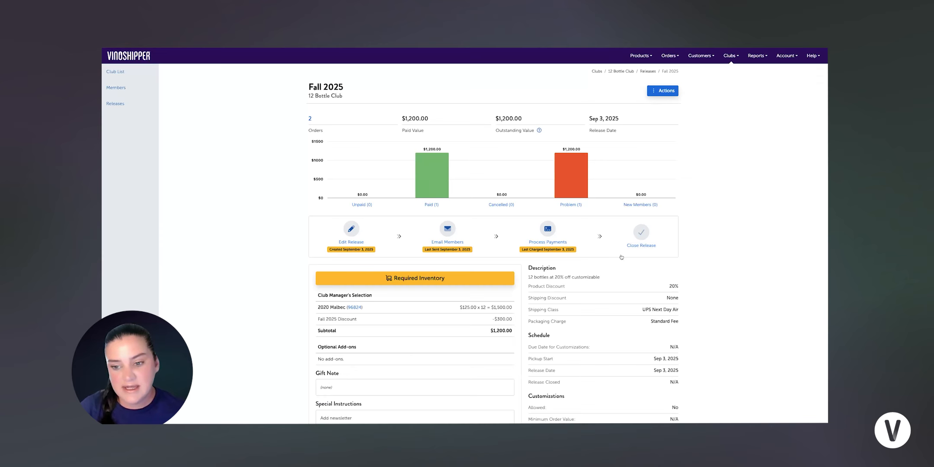
Step: Close the Fall 2025 release, confirming that its unprocessed problem order gets cancelled
click(642, 246)
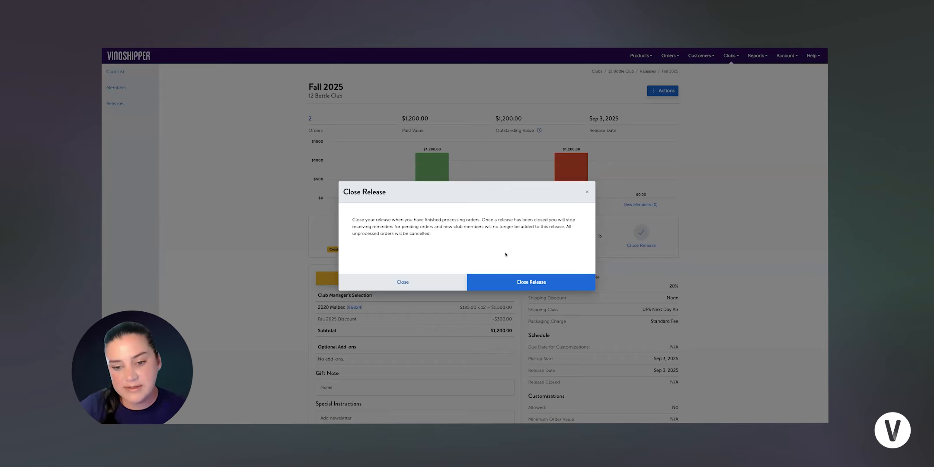
click(539, 282)
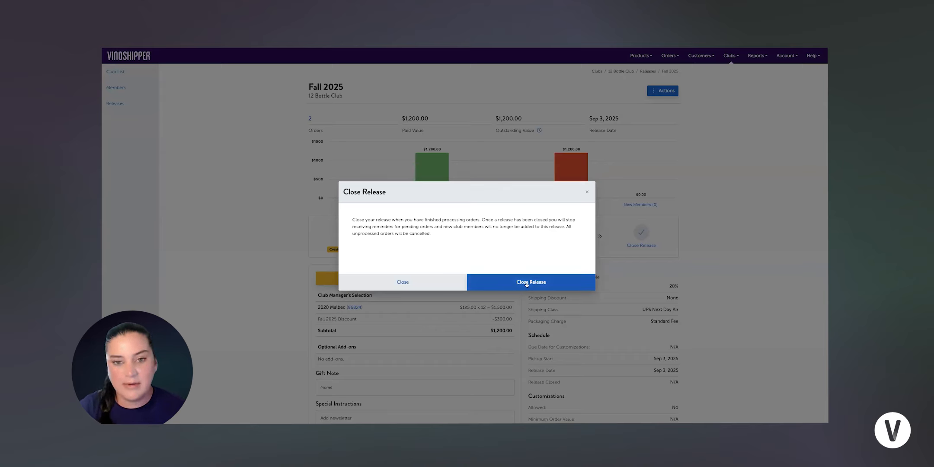
click(526, 283)
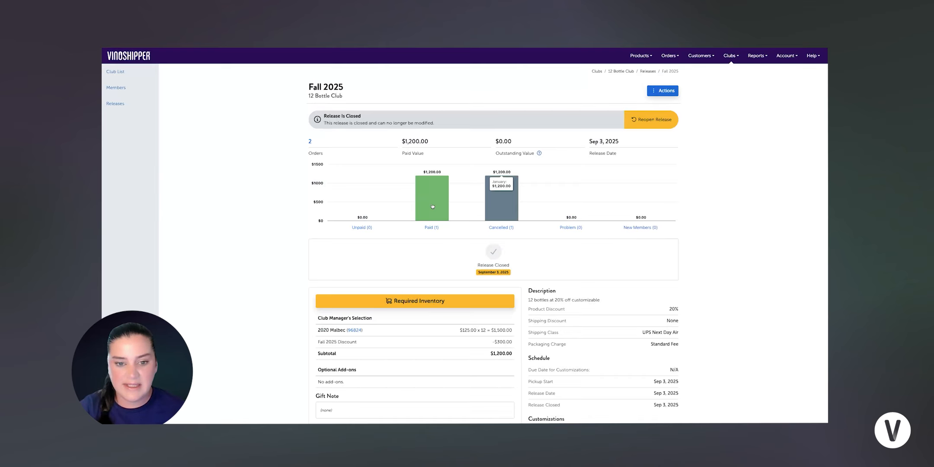
Step: Reopen the closed Fall 2025 release and review its orders
mouse_move(433, 206)
mouse_move(491, 195)
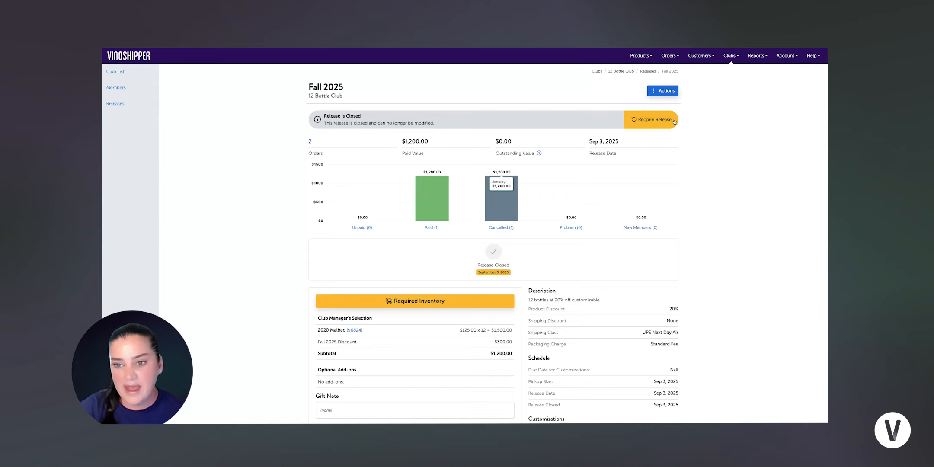
click(641, 121)
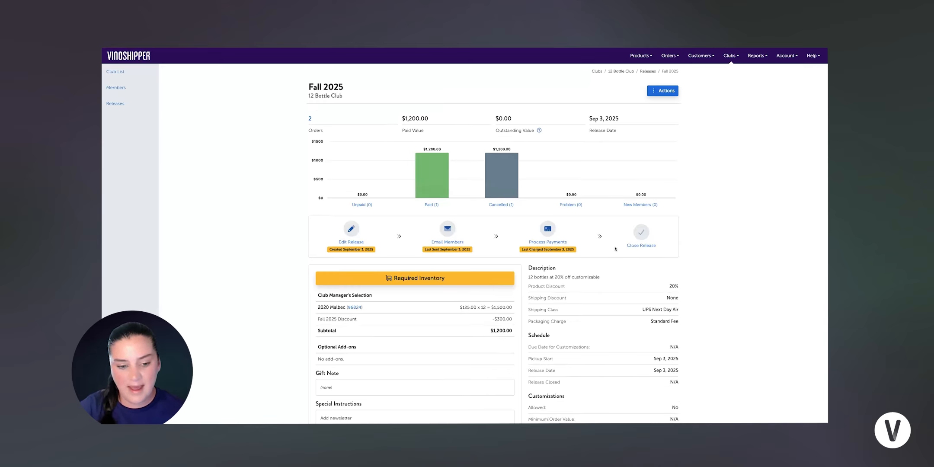
scroll(615, 249, down, 1)
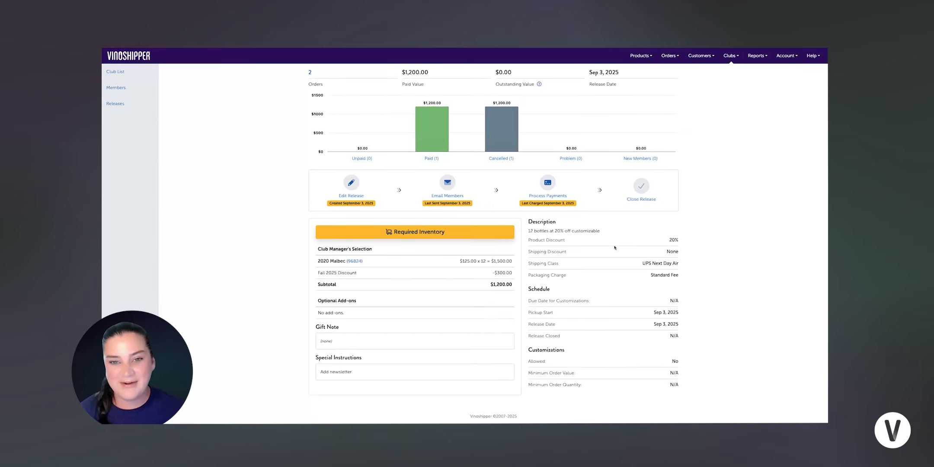